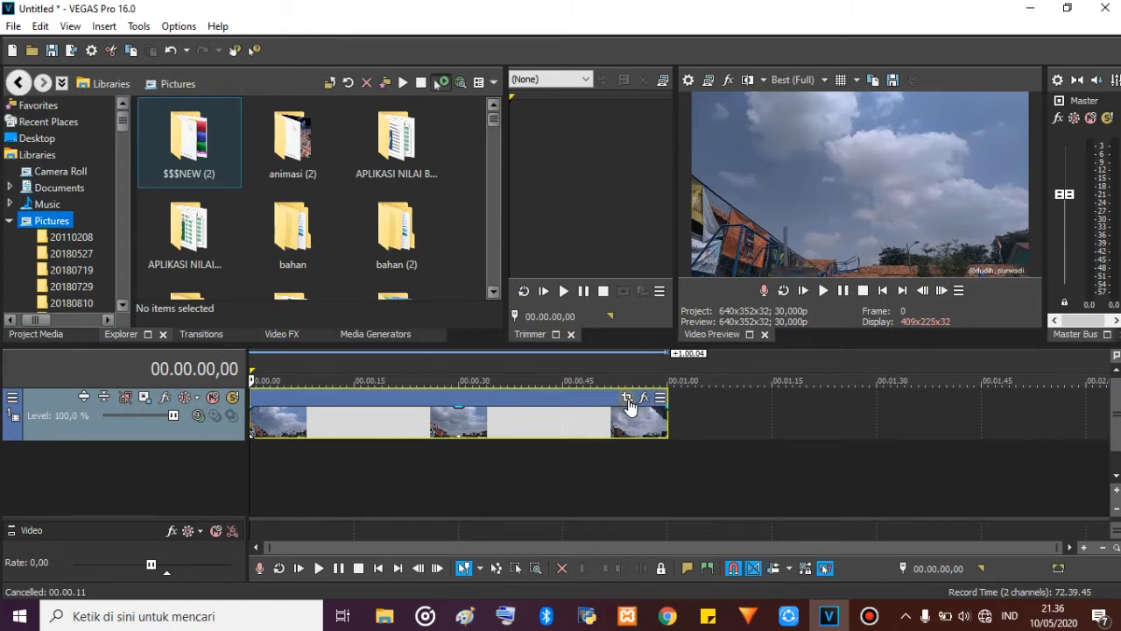
- Open Event Pan/Crop for the video clip on the timeline
left_click(629, 401)
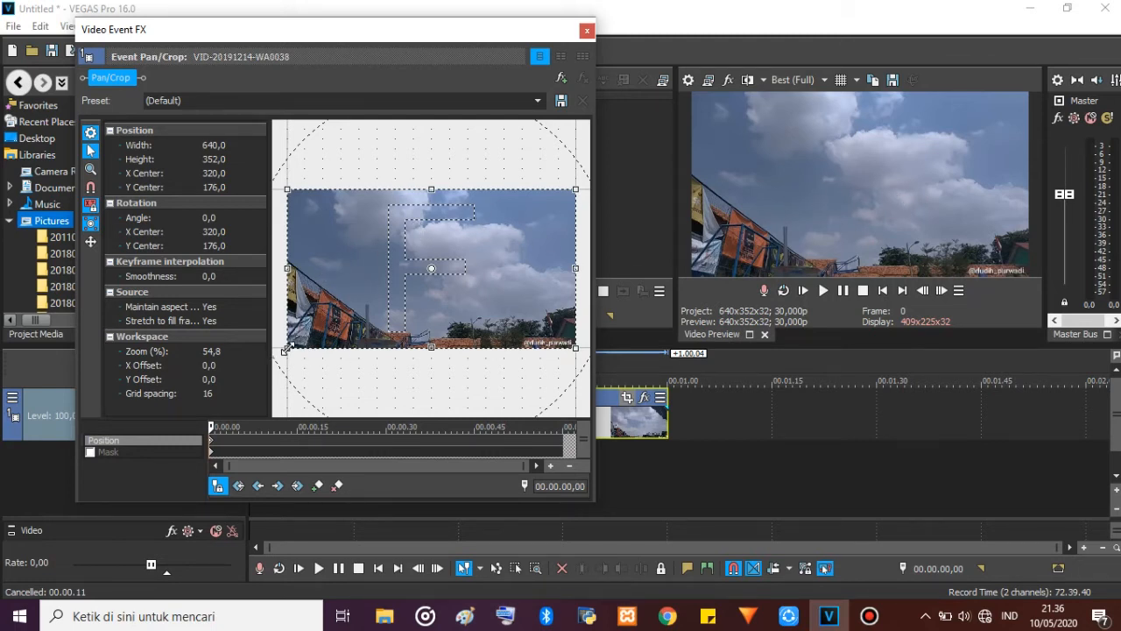
- Try shrinking and enlarging the crop frame around its centre, and restore it to the full image
left_click_drag(297, 337, 354, 311)
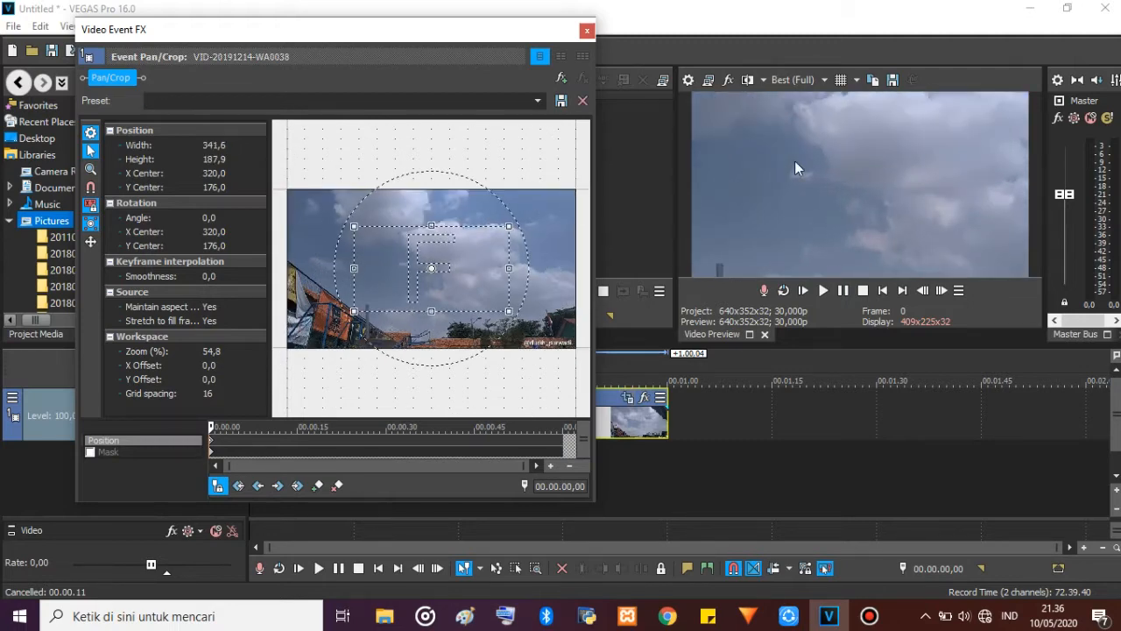
mouse_move(509, 310)
left_mouse_down()
mouse_move(536, 324)
mouse_move(529, 313)
left_mouse_up()
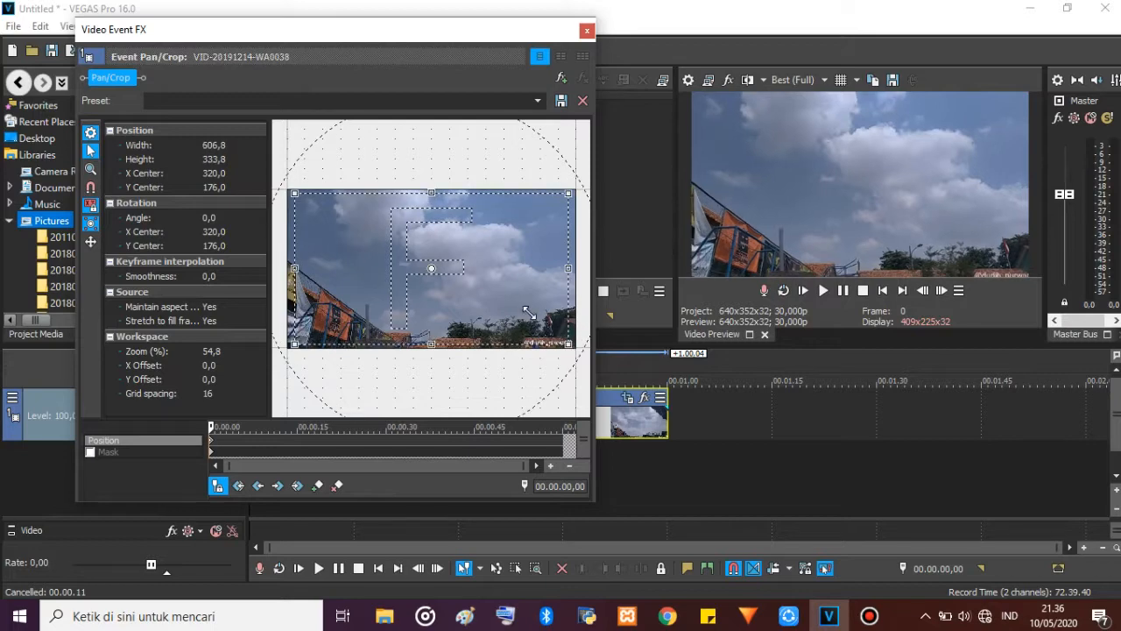
right_click(529, 313)
left_click(563, 324)
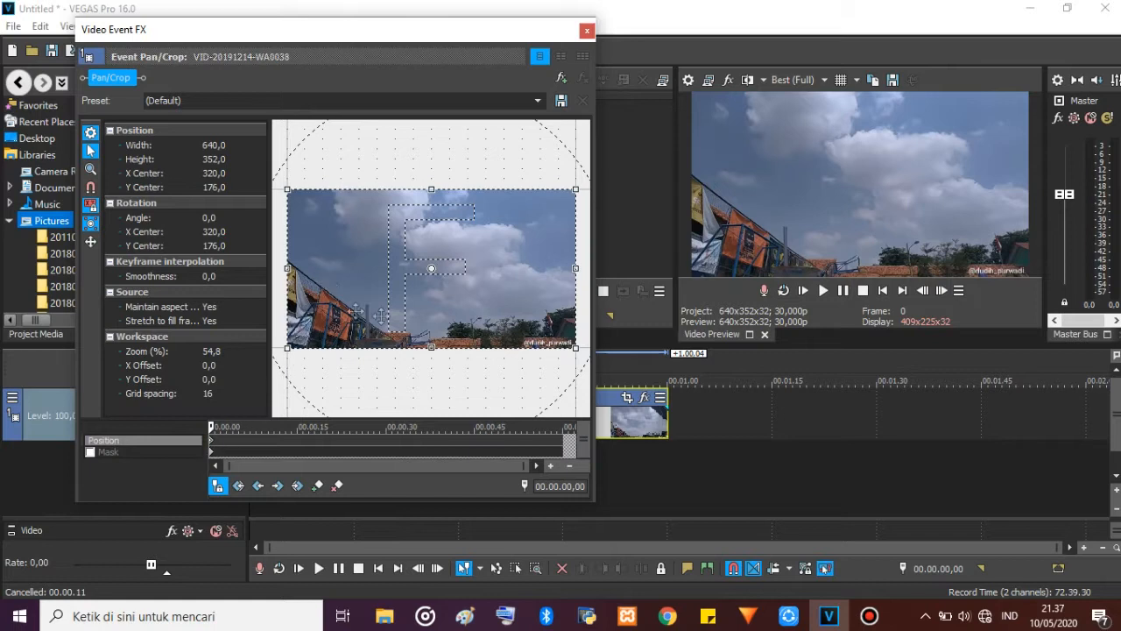
- Add a position keyframe at 00.00.17,23 and shrink its crop frame to about 401 × 221 around the centre
left_click(338, 448)
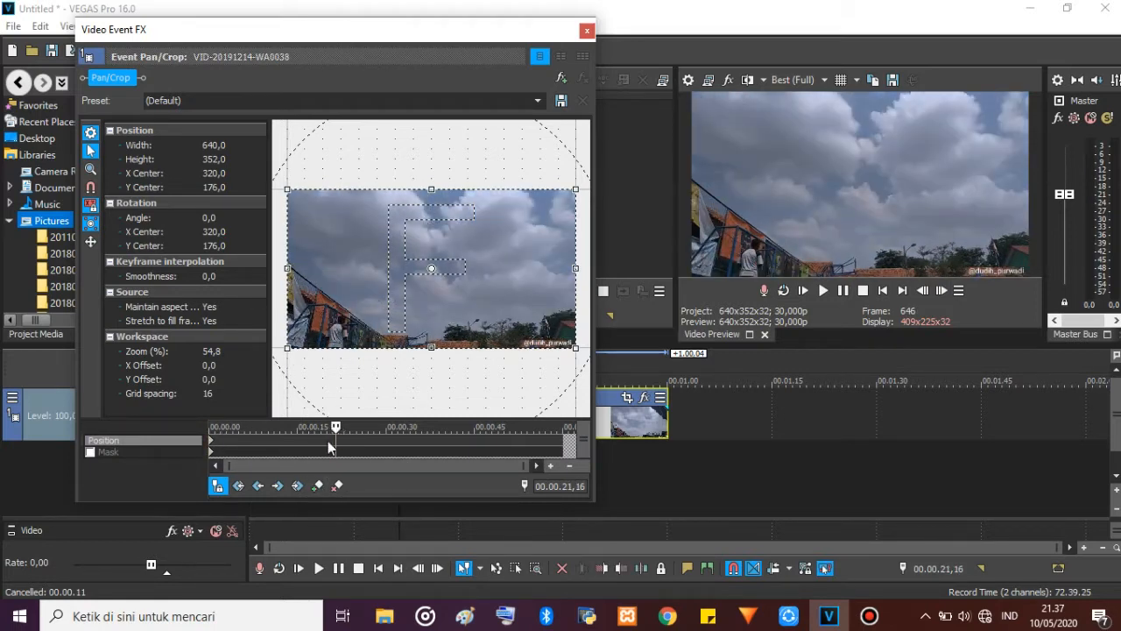
left_click(314, 449)
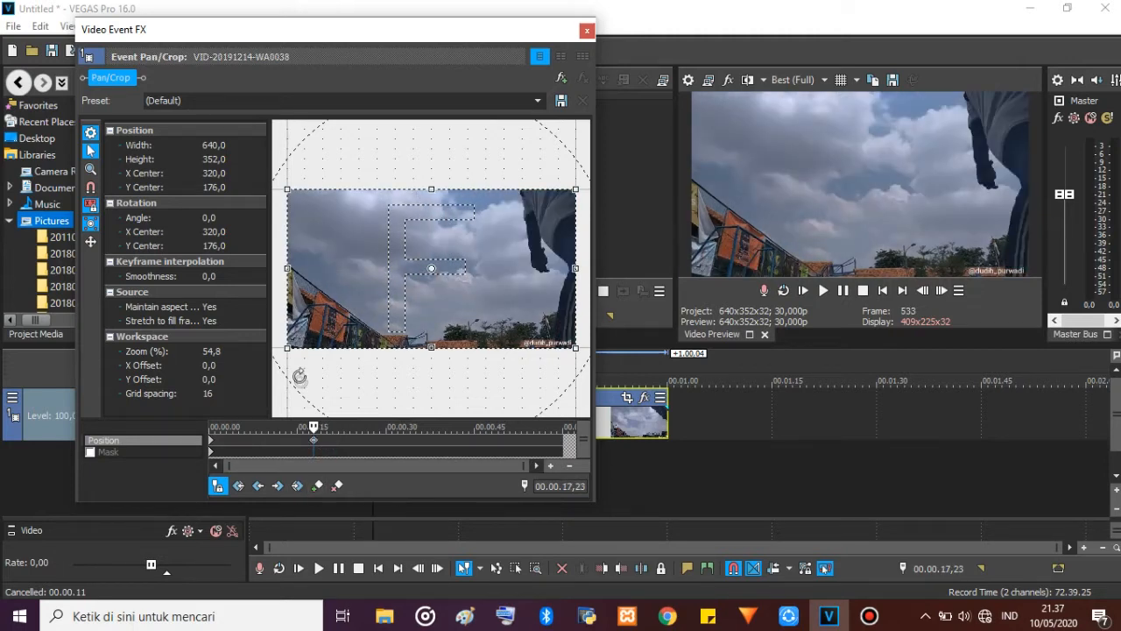
left_click_drag(292, 333, 340, 317)
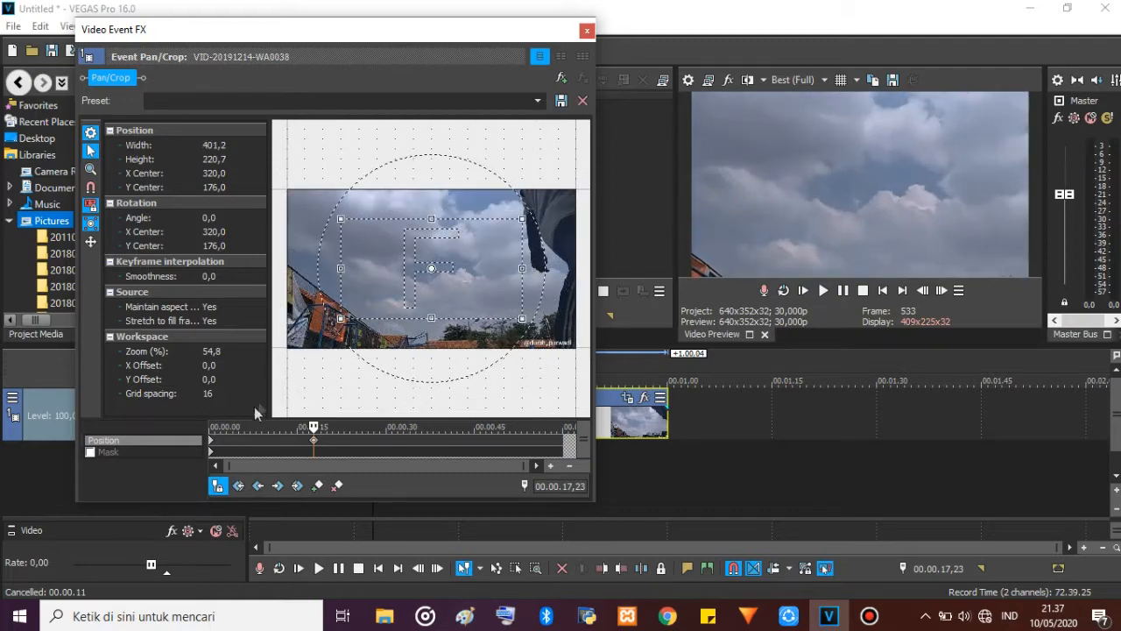
- Compare the crop frames of the start and 00.00.17,23 keyframes and play the zoom-in in the video preview
left_click(212, 446)
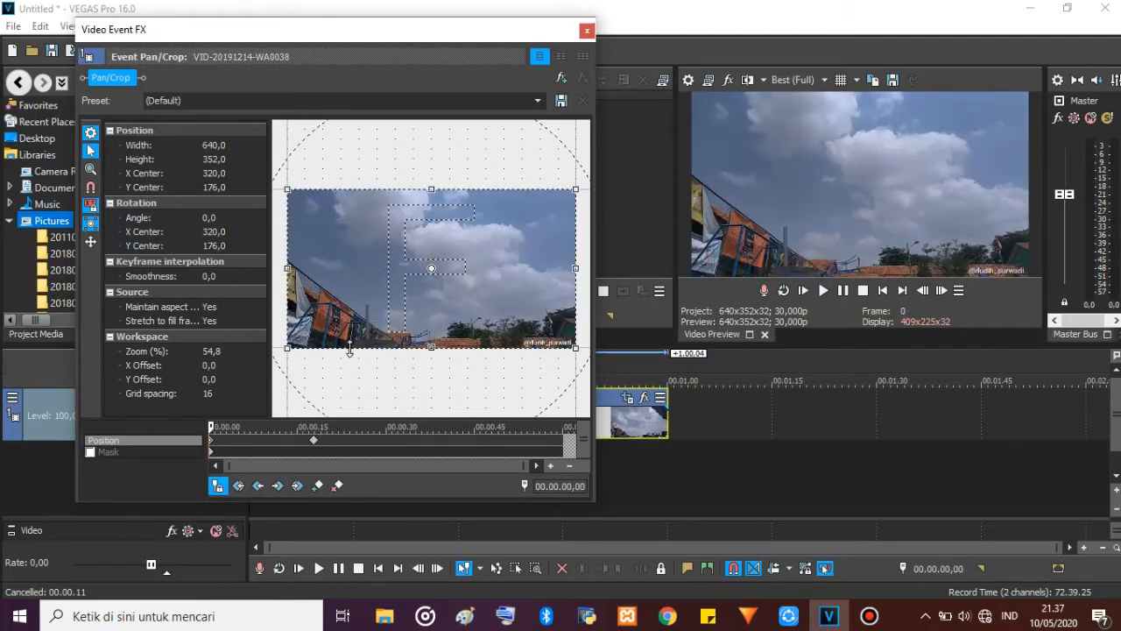
left_click(313, 445)
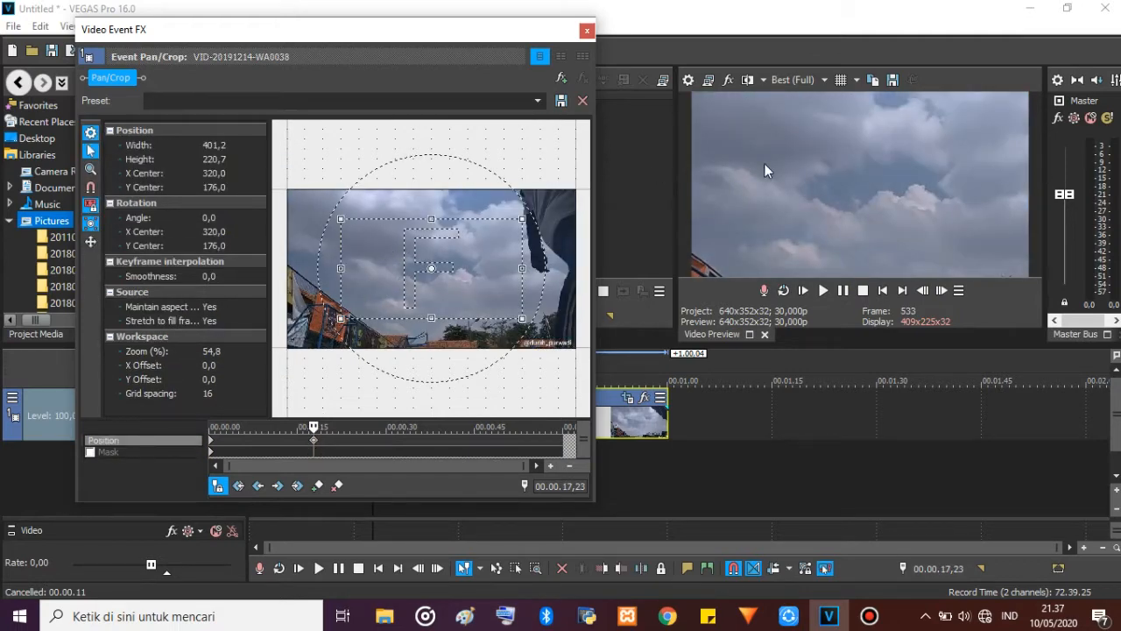
left_click(213, 447)
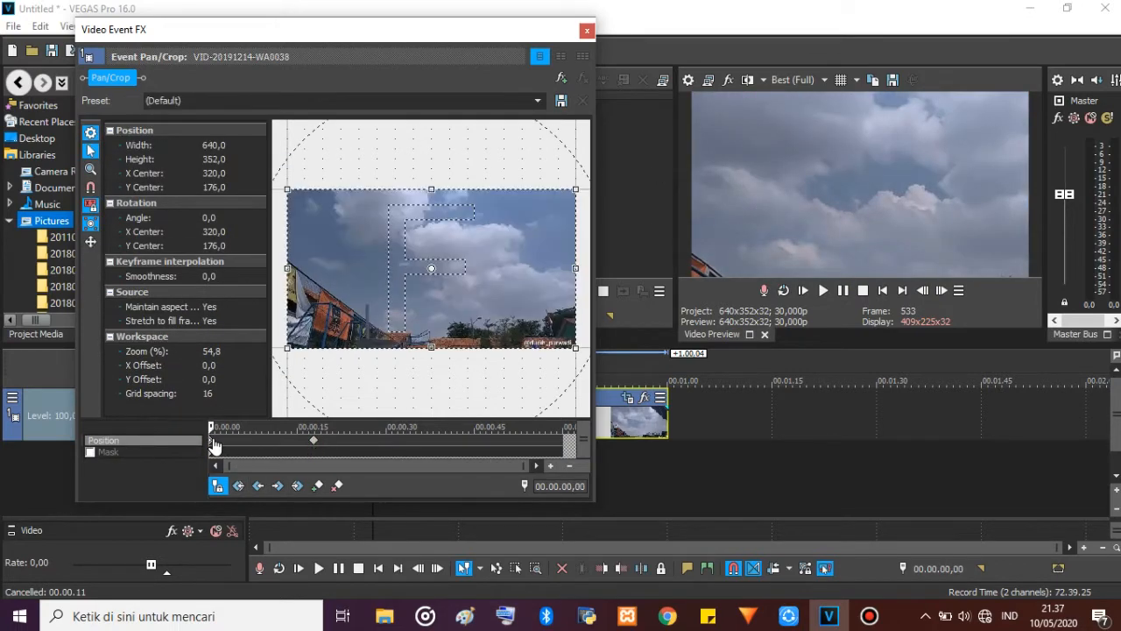
key("space")
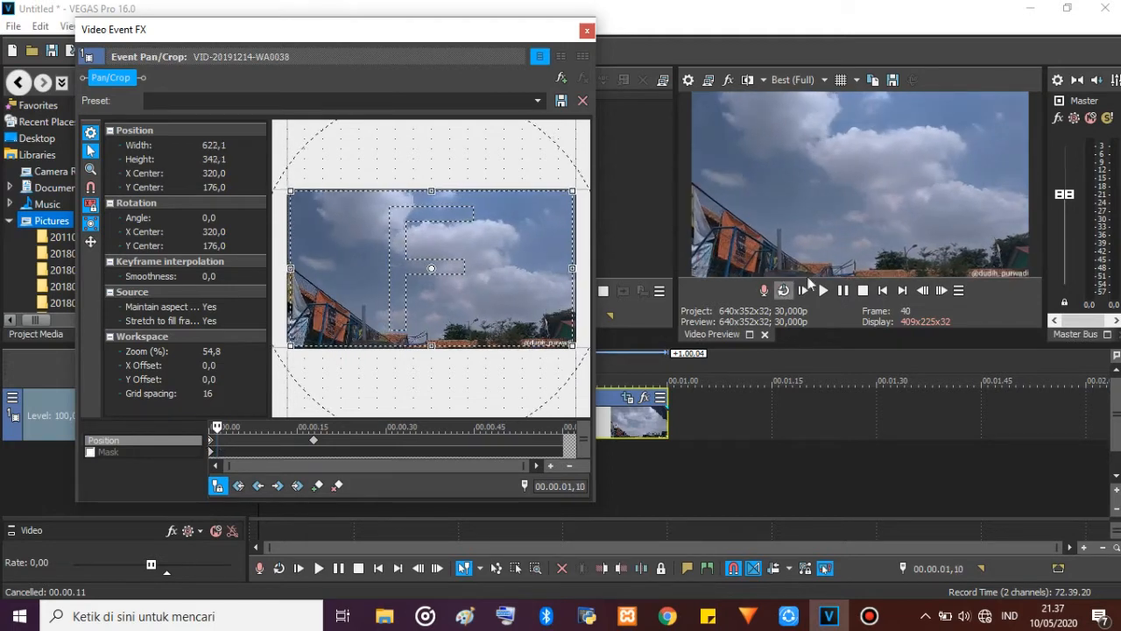
left_click(824, 290)
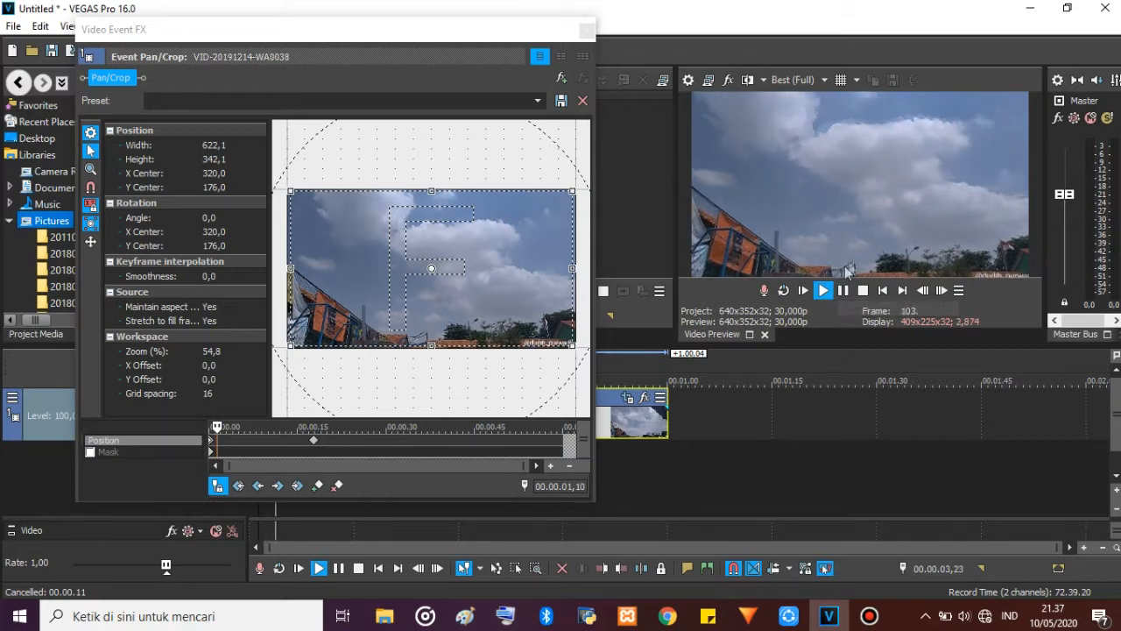
- Set the video preview quality to Preview (Half) and resume playback of the zoom
left_click(810, 79)
mouse_move(806, 115)
left_click(897, 155)
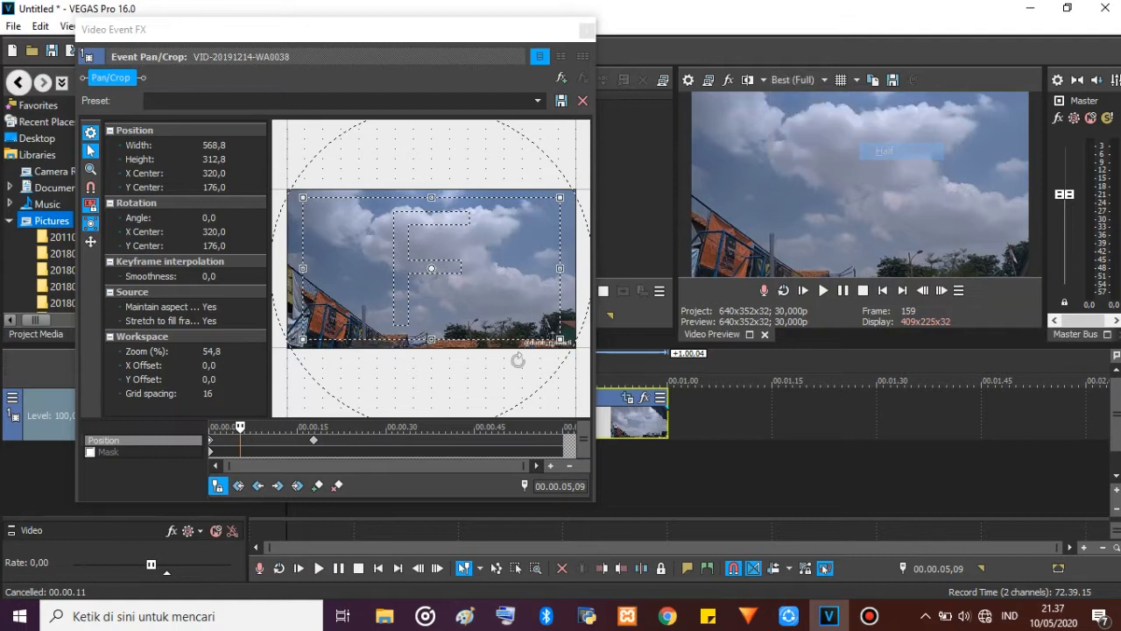
left_click(824, 290)
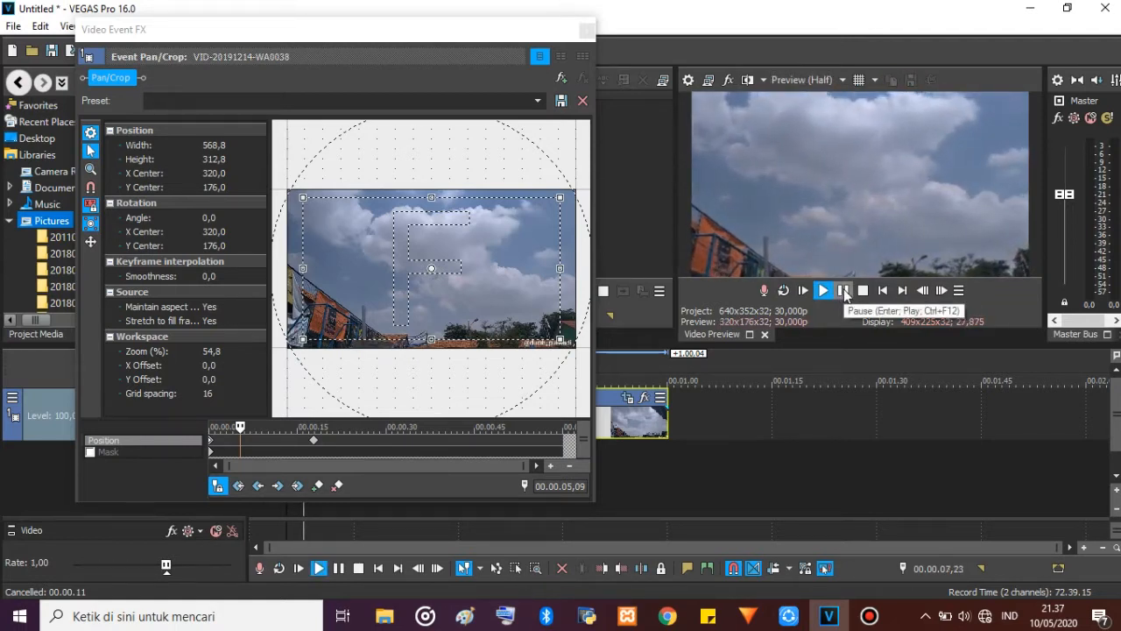
- Check the crop frame at the start and 00.00.17,23 keyframes again and replay the zoom from the beginning
left_click(210, 441)
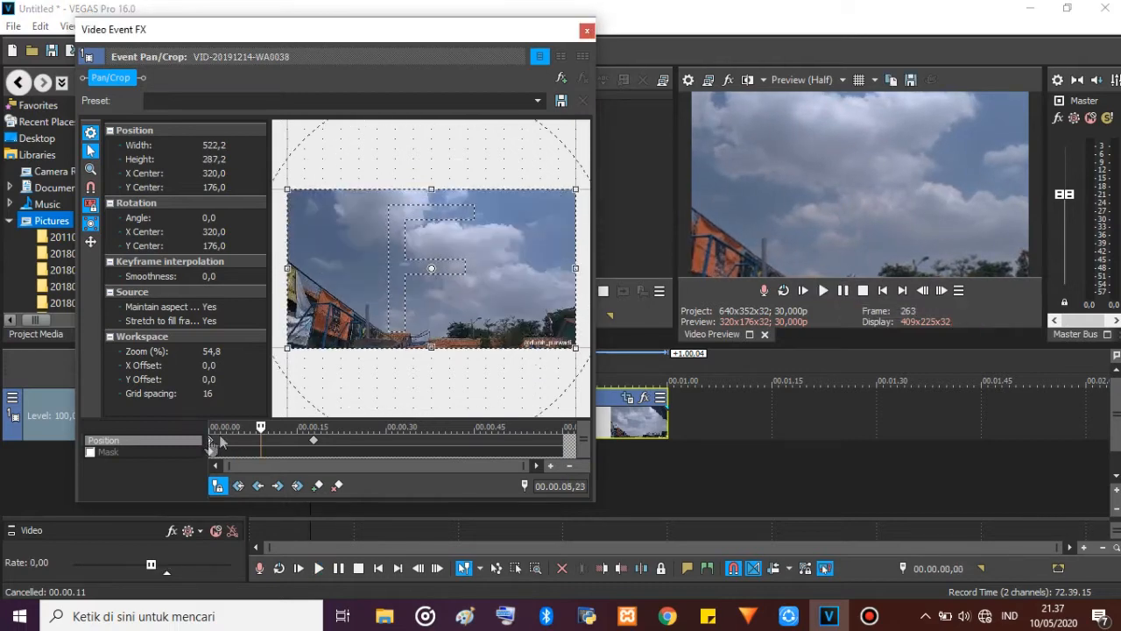
left_click(314, 440)
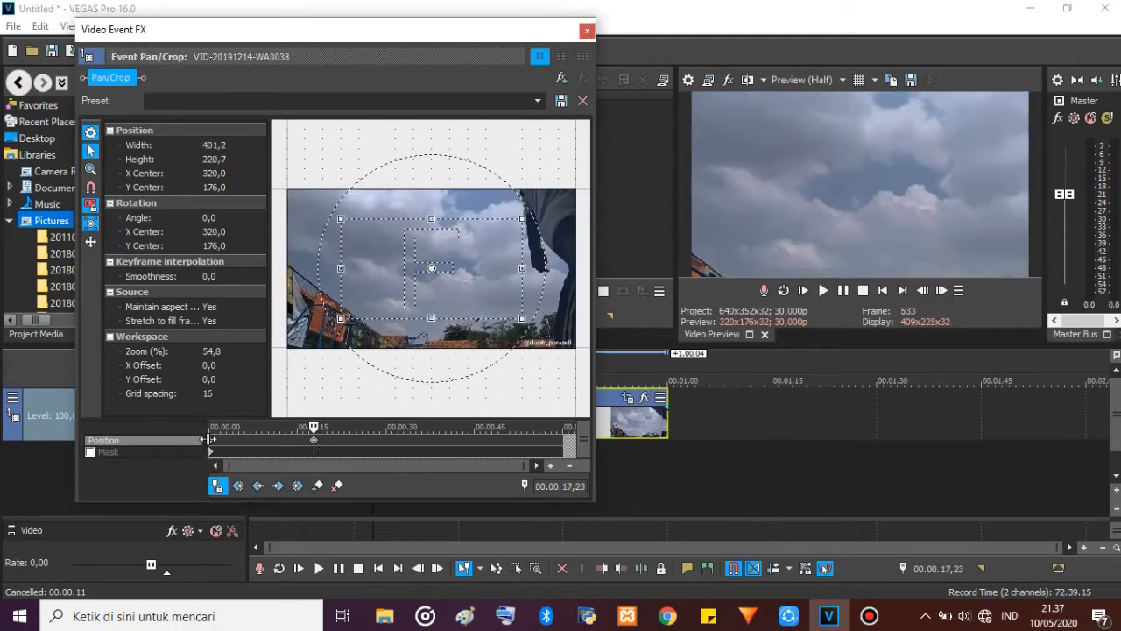
left_click(819, 289)
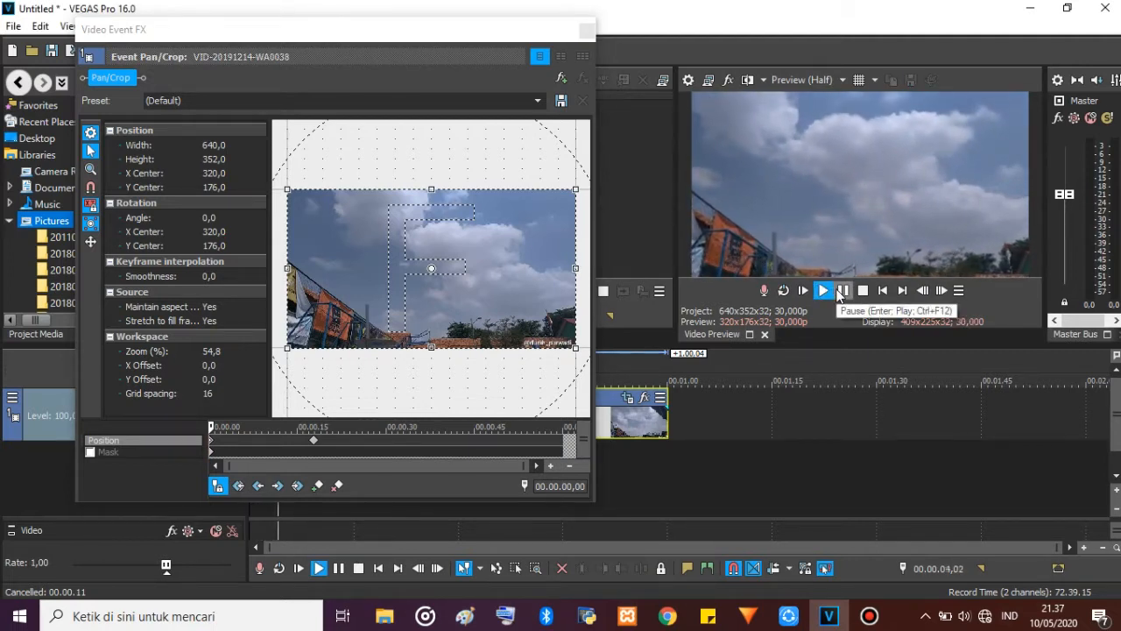
left_click(213, 442)
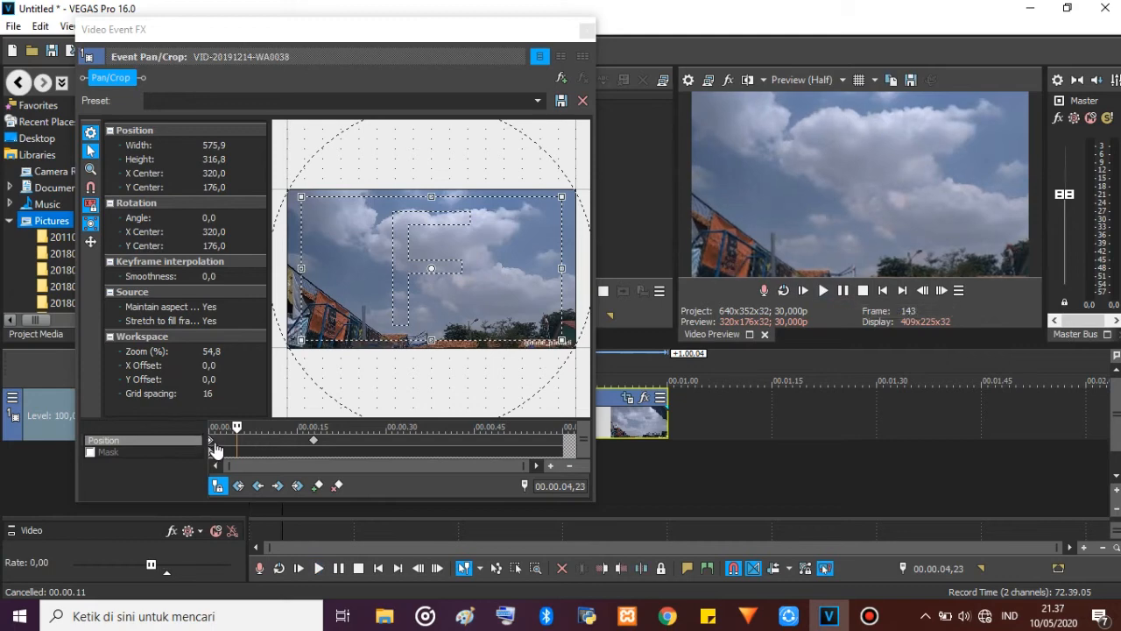
left_click(211, 445)
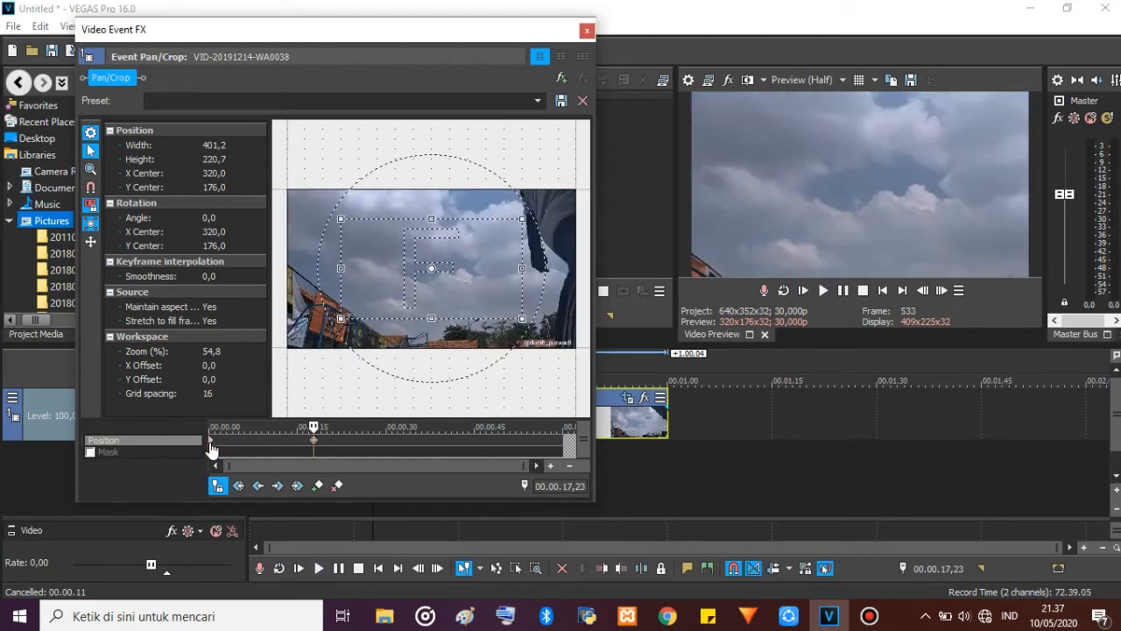
- At the start keyframe, shrink the crop frame to about 441 × 243 and move it to the image's left side, centred near 225, 174
left_click(212, 445)
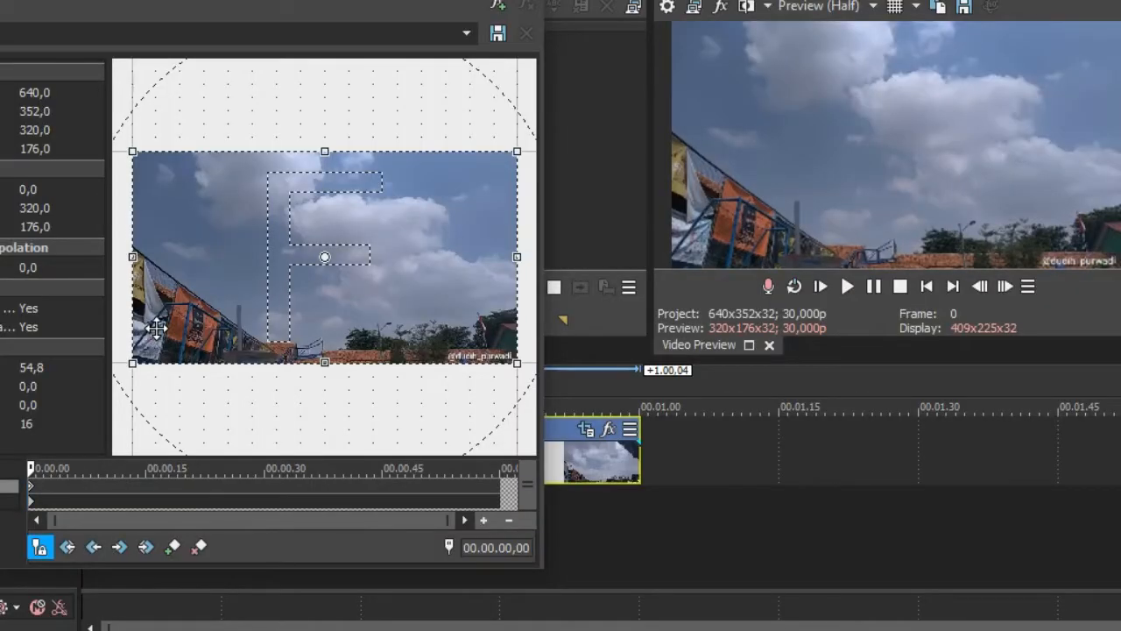
left_click_drag(131, 365, 191, 330)
left_click_drag(208, 277, 171, 279)
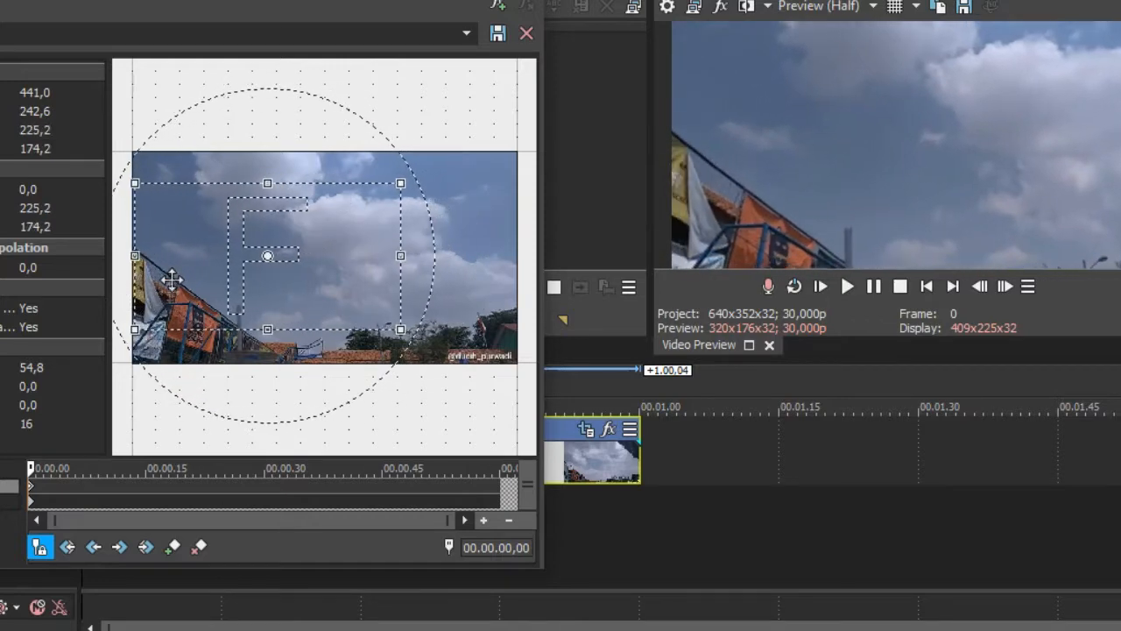
- Add a position keyframe at 00.00.14,16 and move its crop frame to the image's right side, centred near 409, 183
left_click(143, 488)
left_click(173, 547)
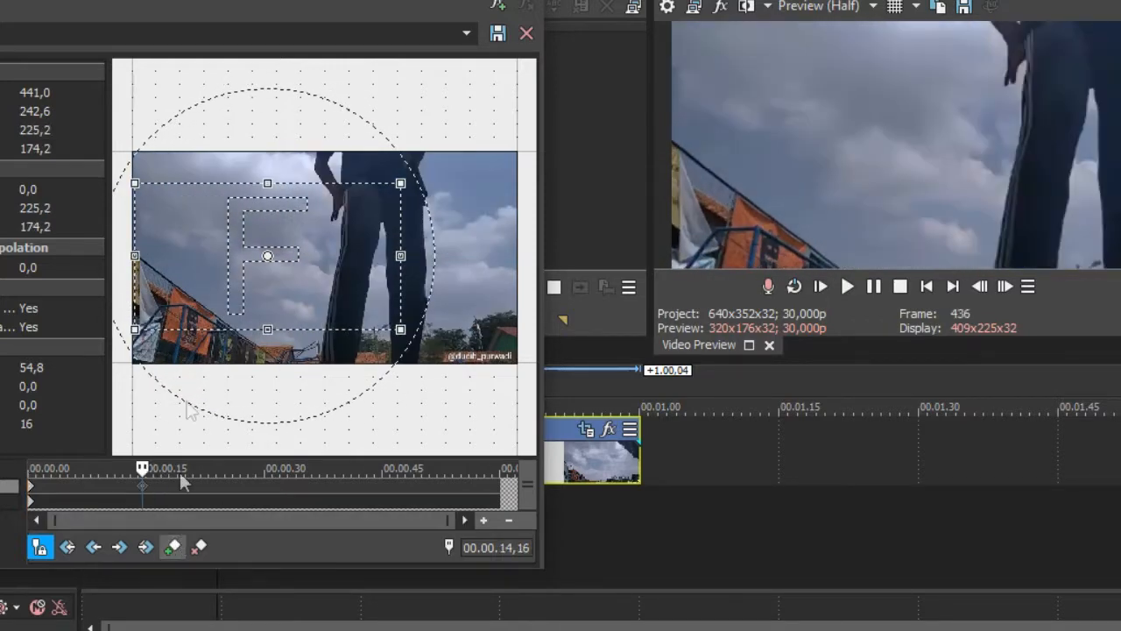
left_click_drag(164, 292, 278, 296)
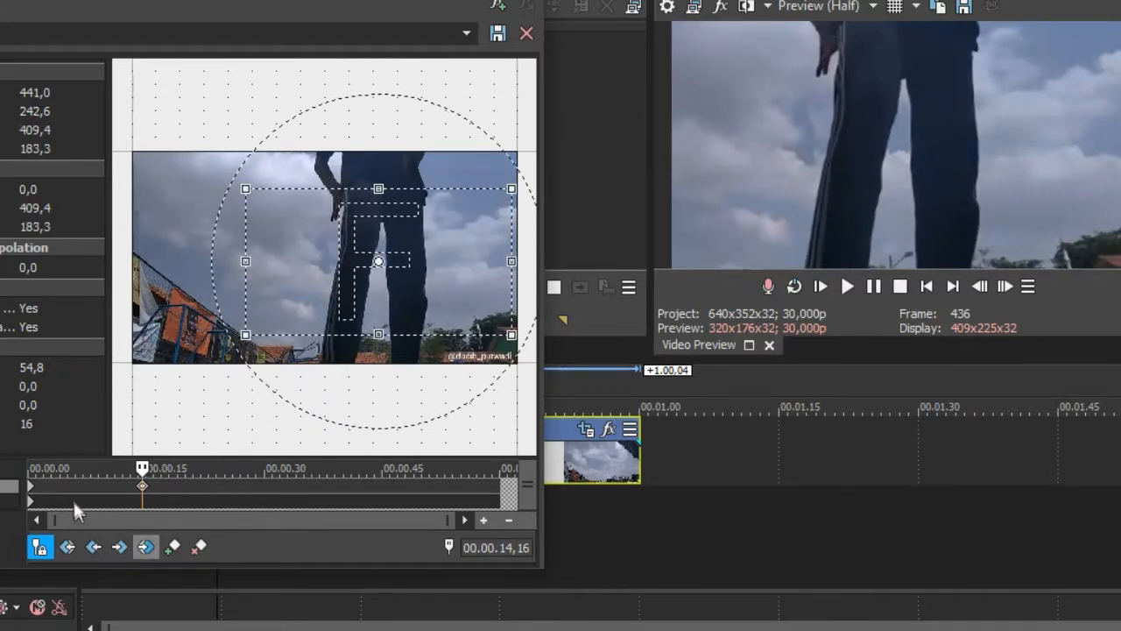
- Play the opening seconds of the panning motion from the start keyframe and pause
left_click(35, 493)
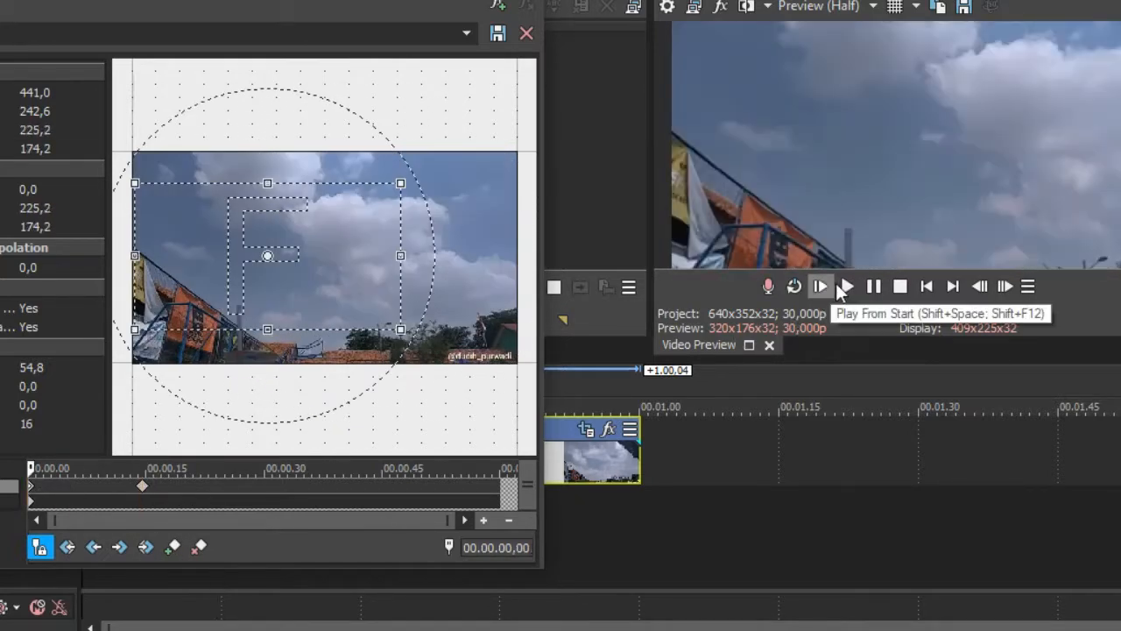
left_click(841, 286)
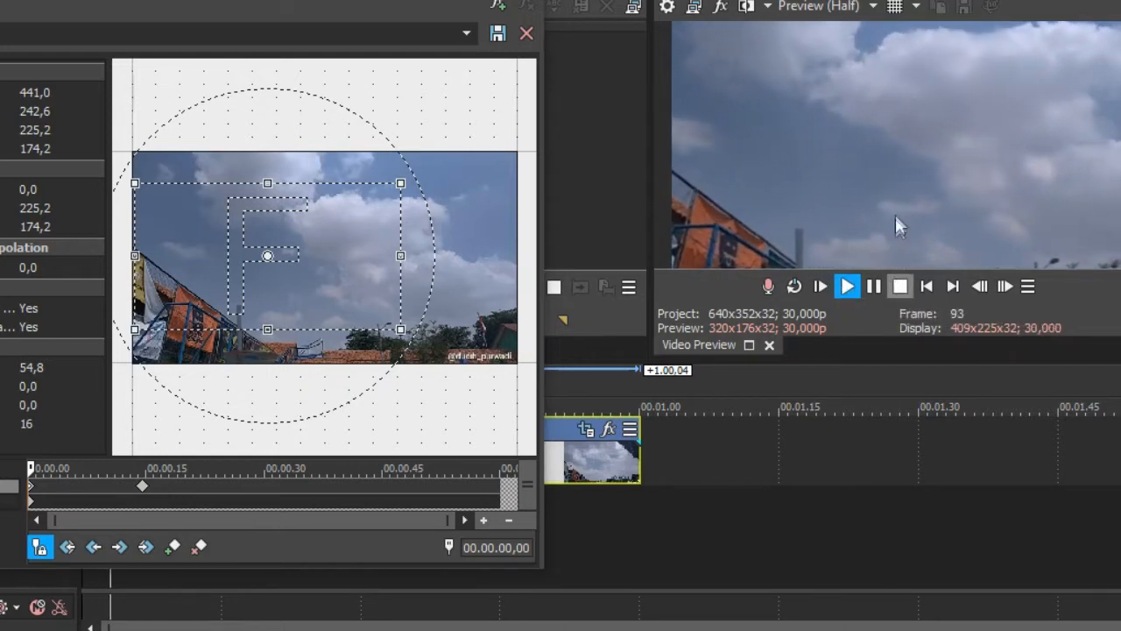
left_click(874, 285)
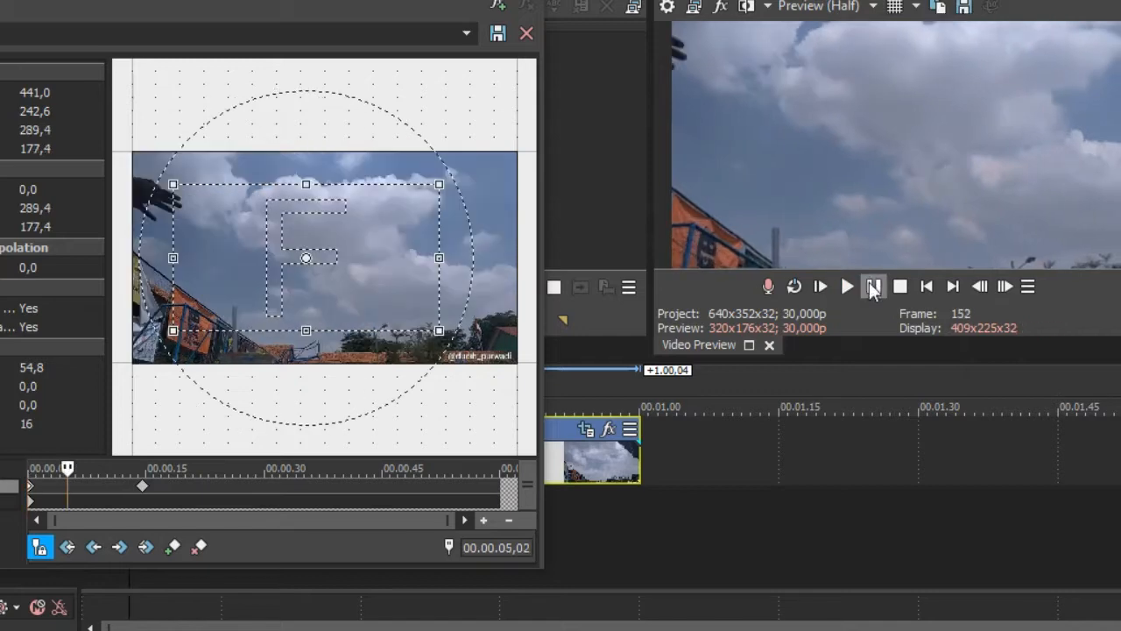
- Compare the left and right crop positions at the two keyframes and play the pan almost to the second keyframe
left_click(29, 488)
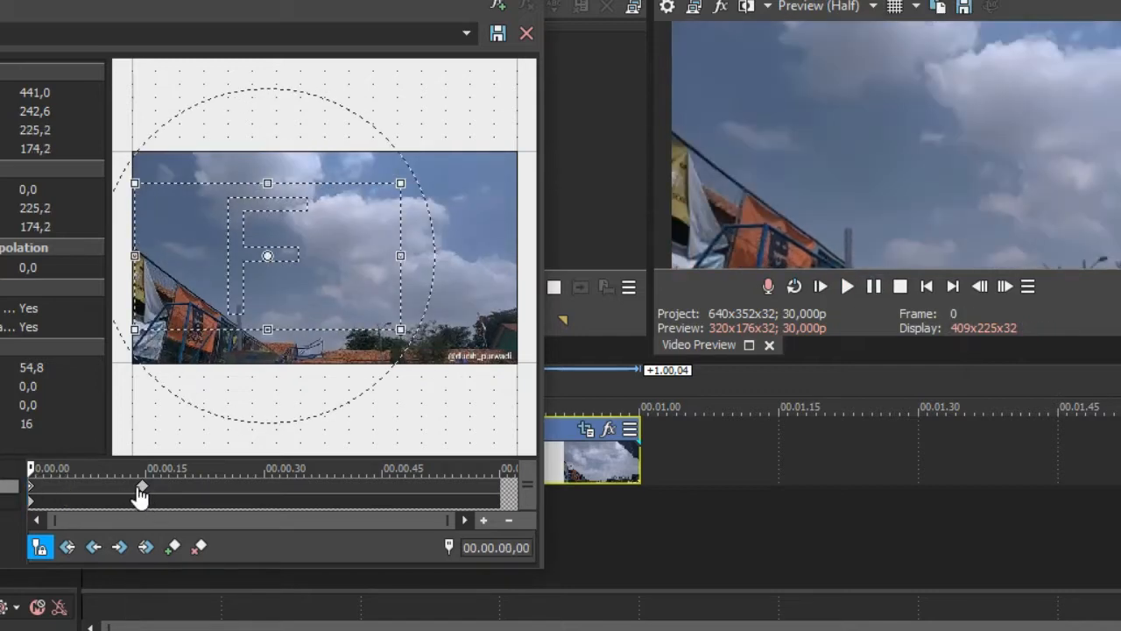
left_click(142, 487)
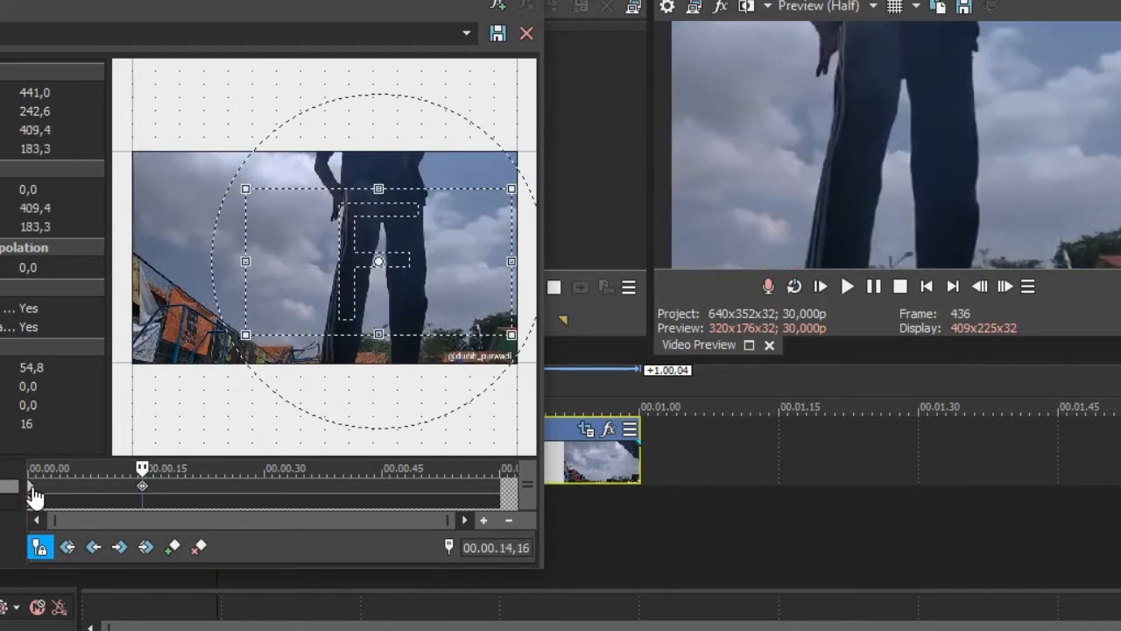
left_click(29, 487)
left_click(844, 286)
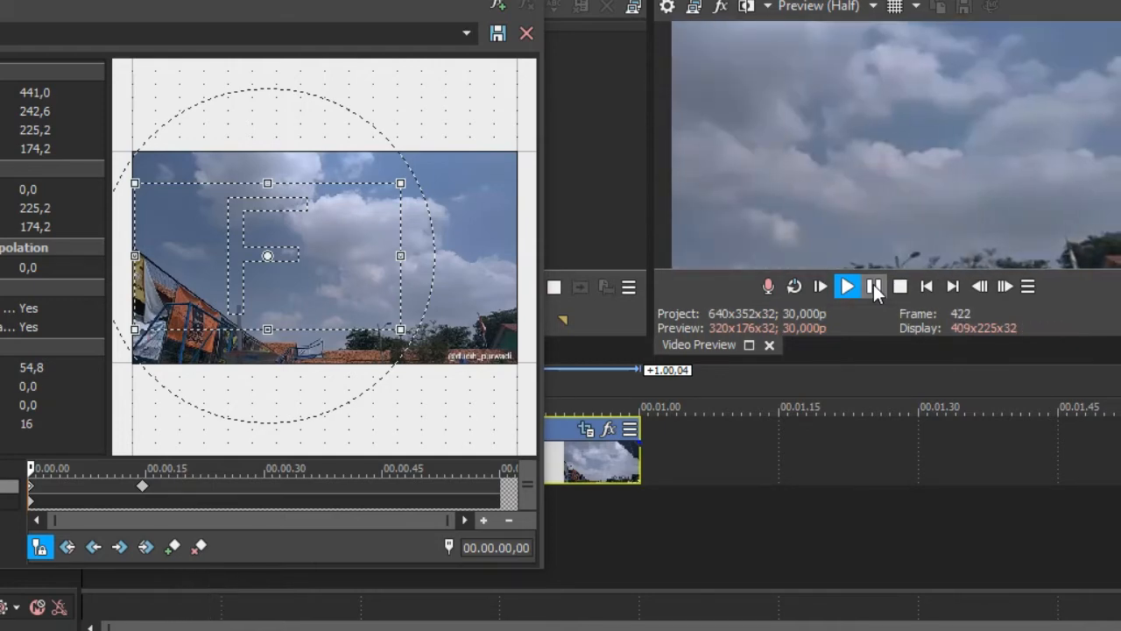
left_click(875, 290)
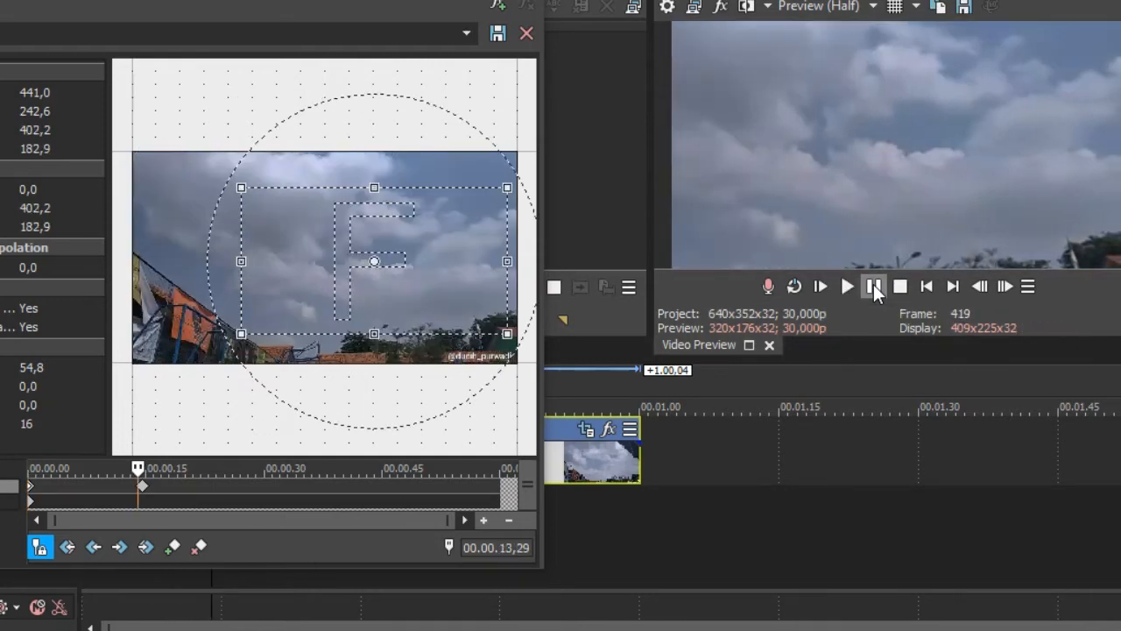
- Switch between the two position keyframes and scrub the time between them to examine how the crop frame moves
left_click(31, 496)
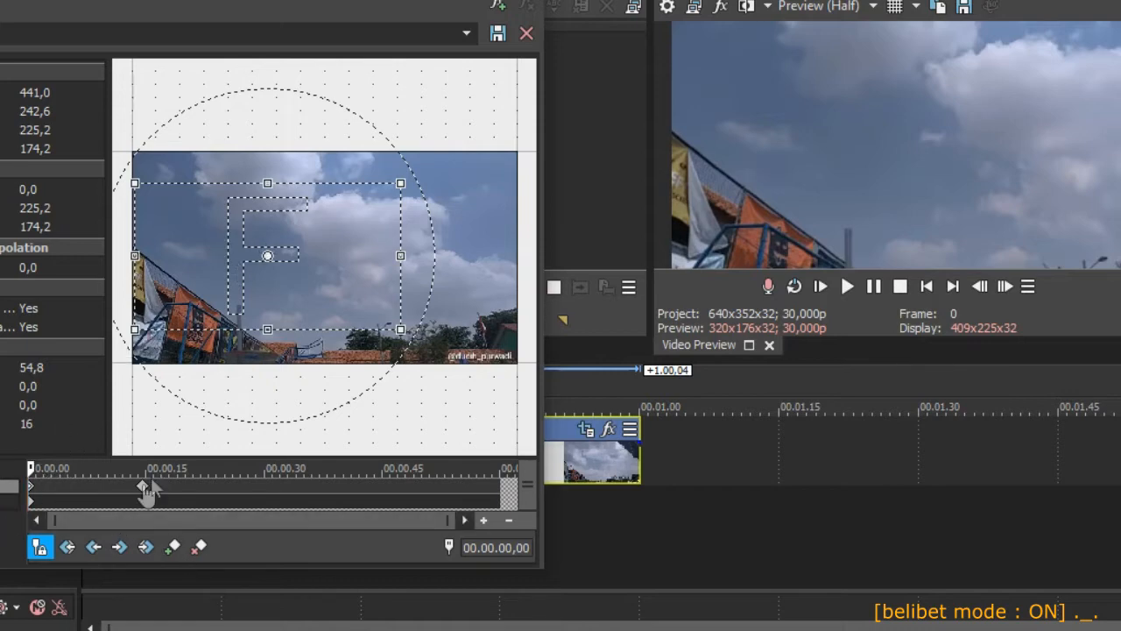
left_click(142, 485)
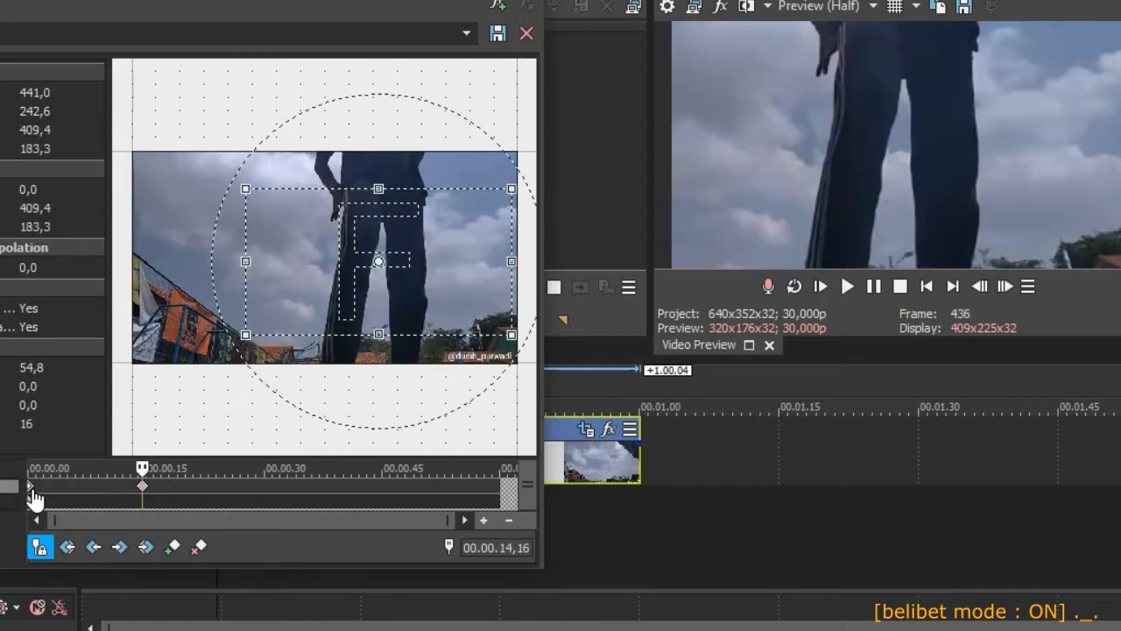
left_click(31, 497)
left_click(142, 488)
left_click_drag(99, 489, 128, 485)
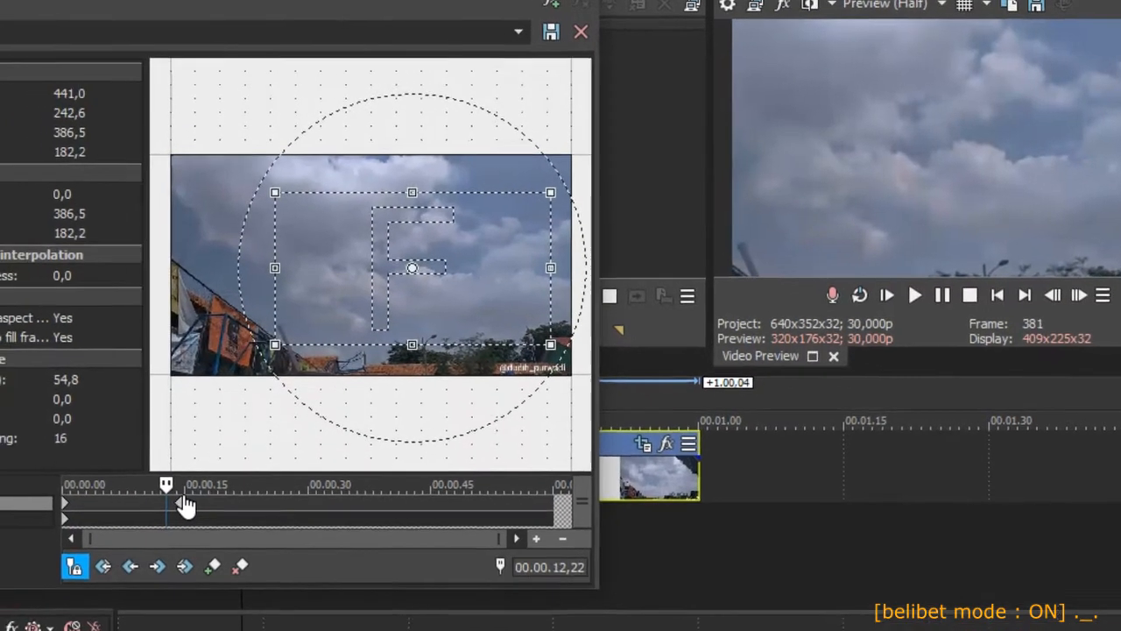
left_click(168, 514)
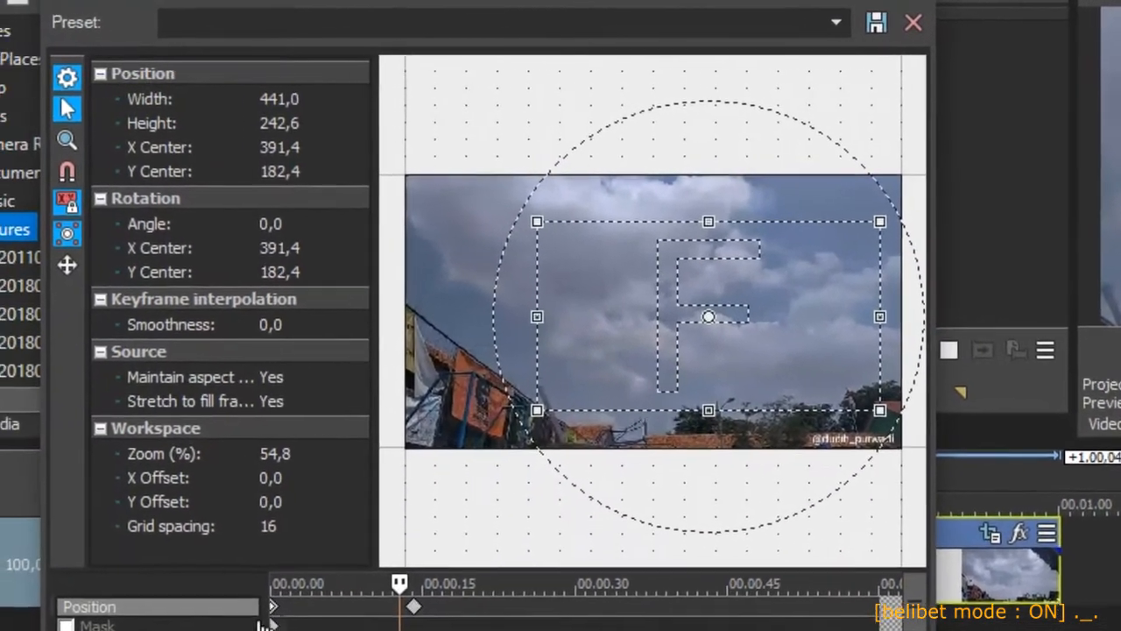
left_click(64, 509)
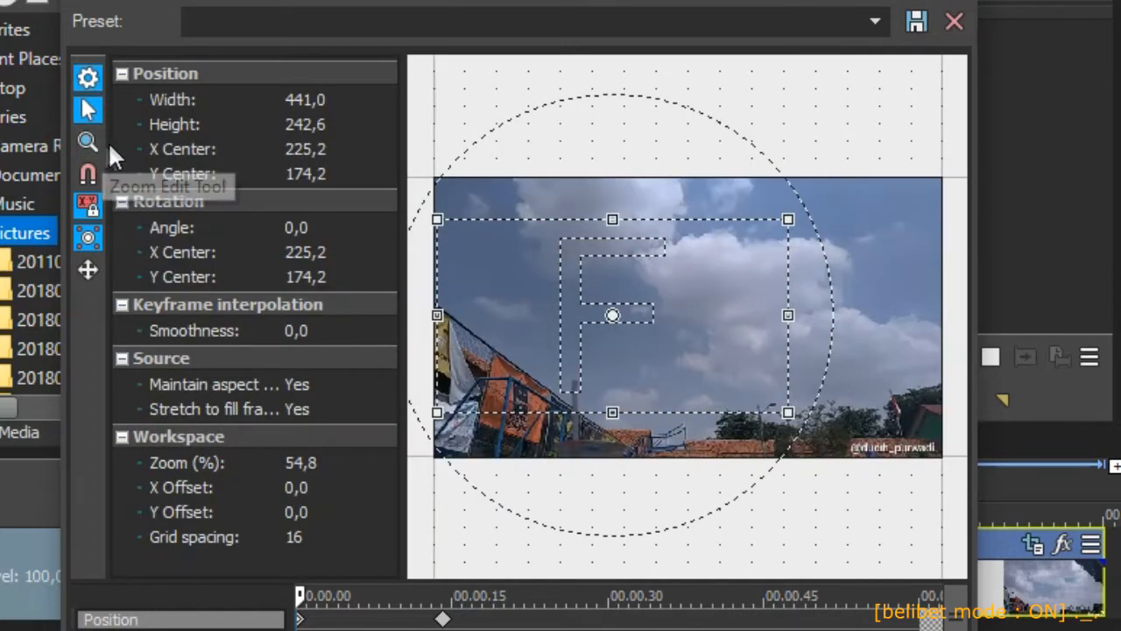
- Examine the crop frame in the Pan/Crop workspace at different zoom levels between about 139% and 50,5%
scroll(530, 283, "up", 5)
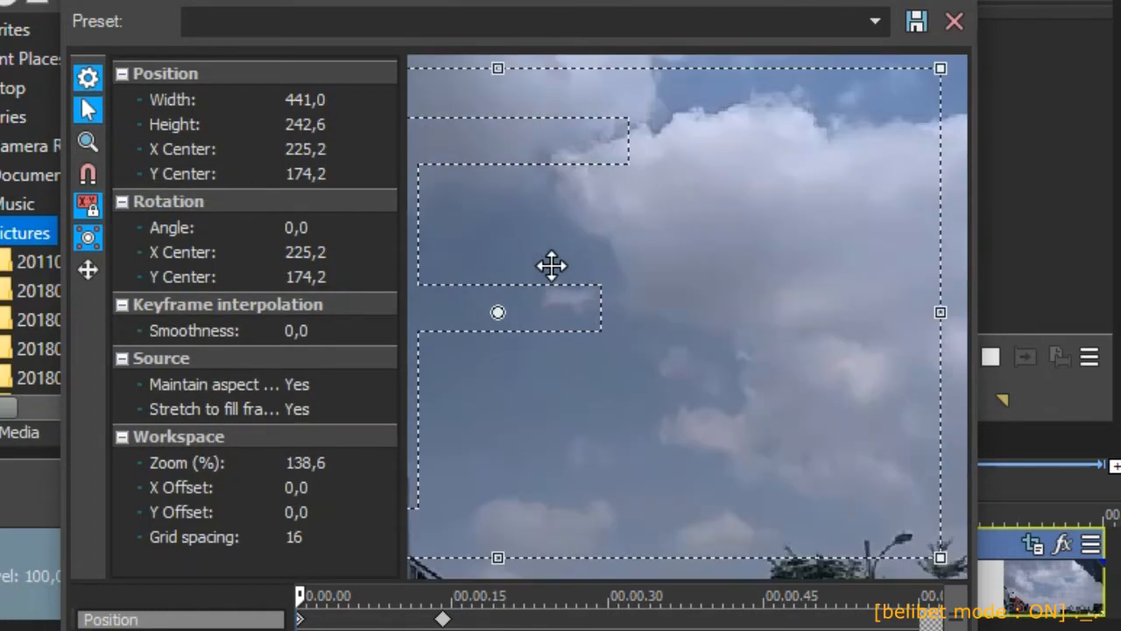
scroll(530, 322, "down", 2)
scroll(530, 322, "down", 4)
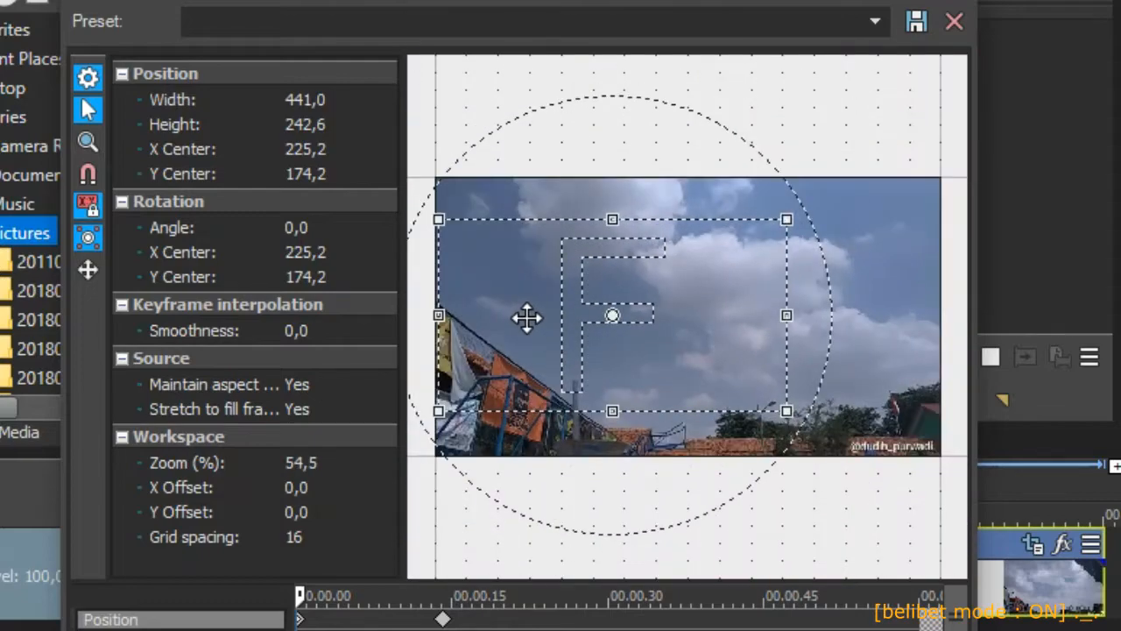
scroll(658, 275, "up", 3)
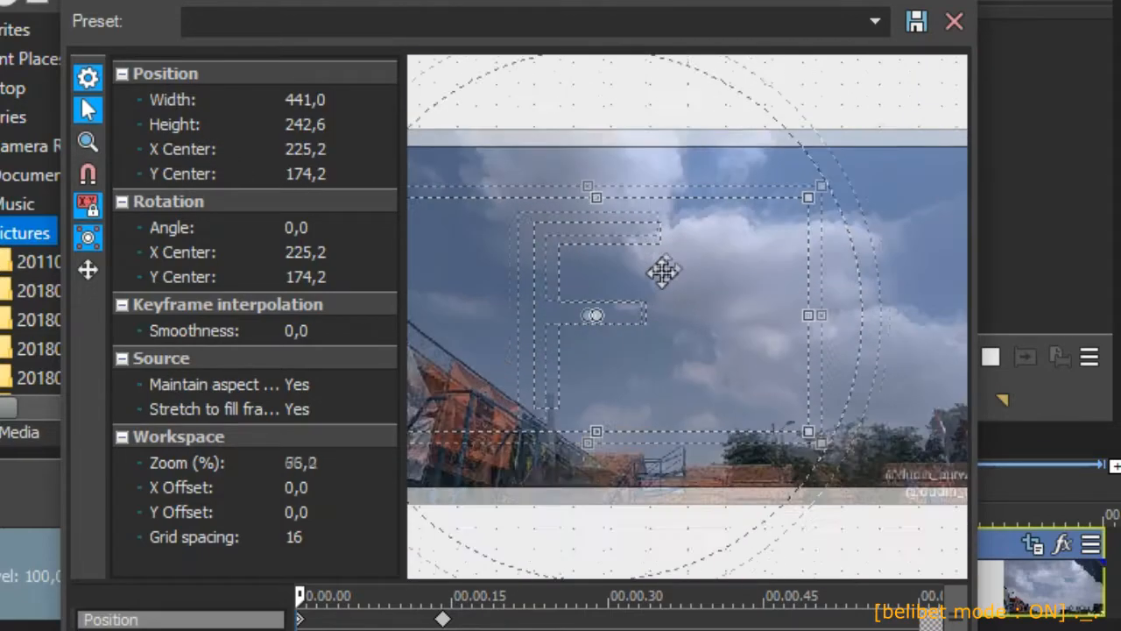
scroll(660, 272, "down", 3)
scroll(657, 271, "up", 1)
scroll(656, 270, "down", 1)
- Enable snapping and resize the start keyframe's crop frame to the full 640 × 352 image, centred at 320, 176
left_click(87, 174)
left_click_drag(781, 404, 823, 420)
left_click_drag(803, 362, 876, 361)
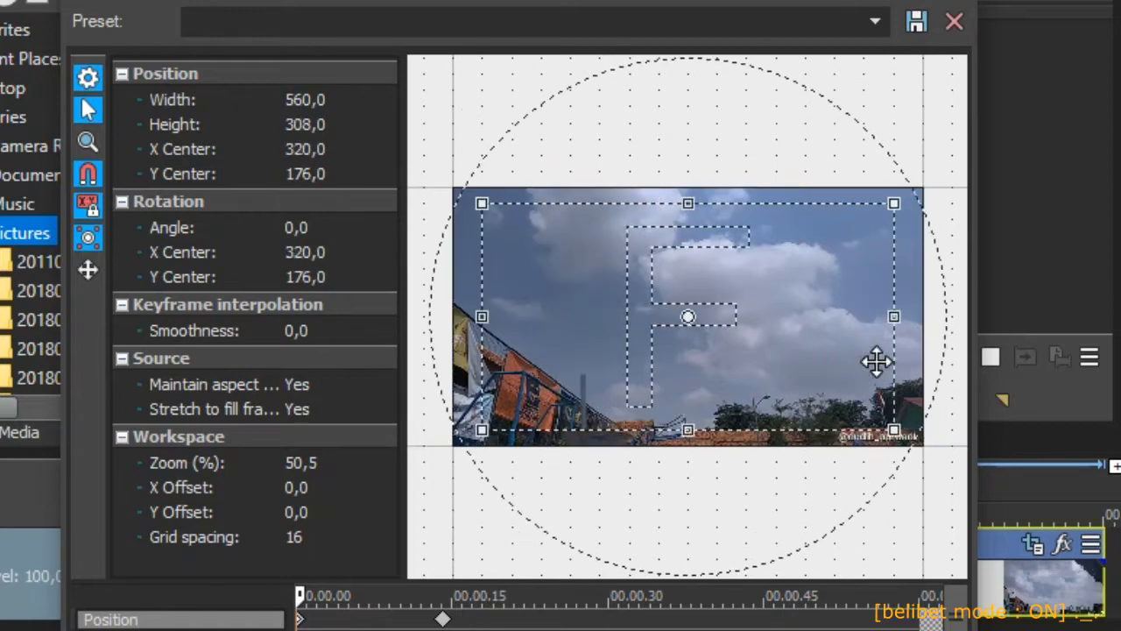
mouse_move(912, 440)
left_mouse_down()
mouse_move(926, 455)
mouse_move(872, 398)
mouse_move(841, 390)
mouse_move(872, 399)
mouse_move(921, 449)
left_mouse_up()
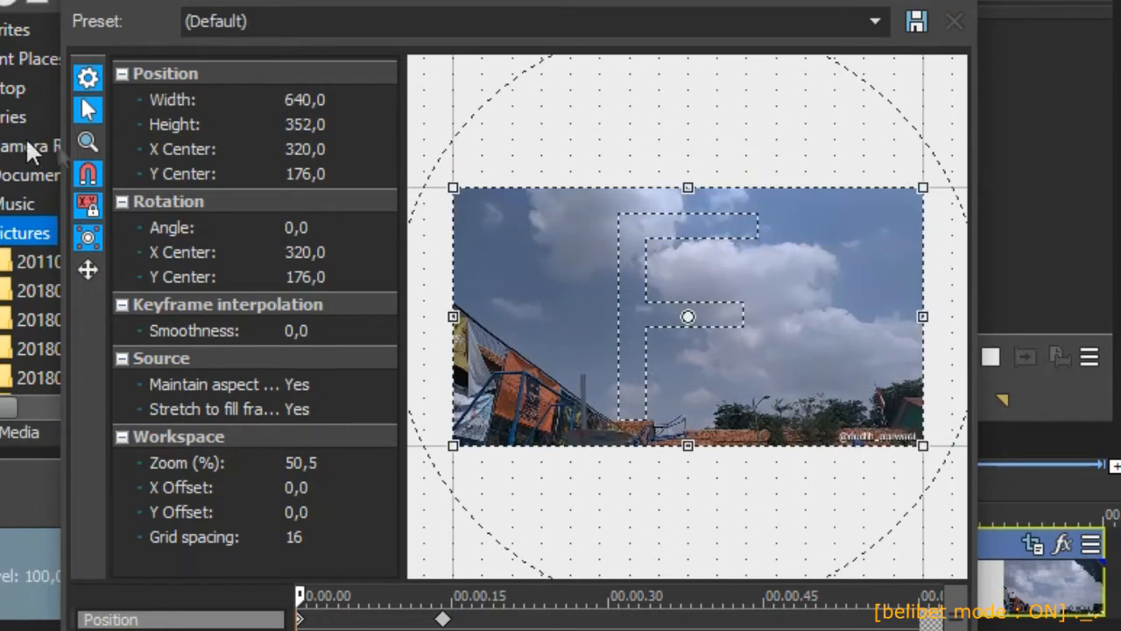
- Resize the crop frame to 636 × 349,8 without snapping, and snap it back to 640 × 352 with snapping enabled
left_click(87, 174)
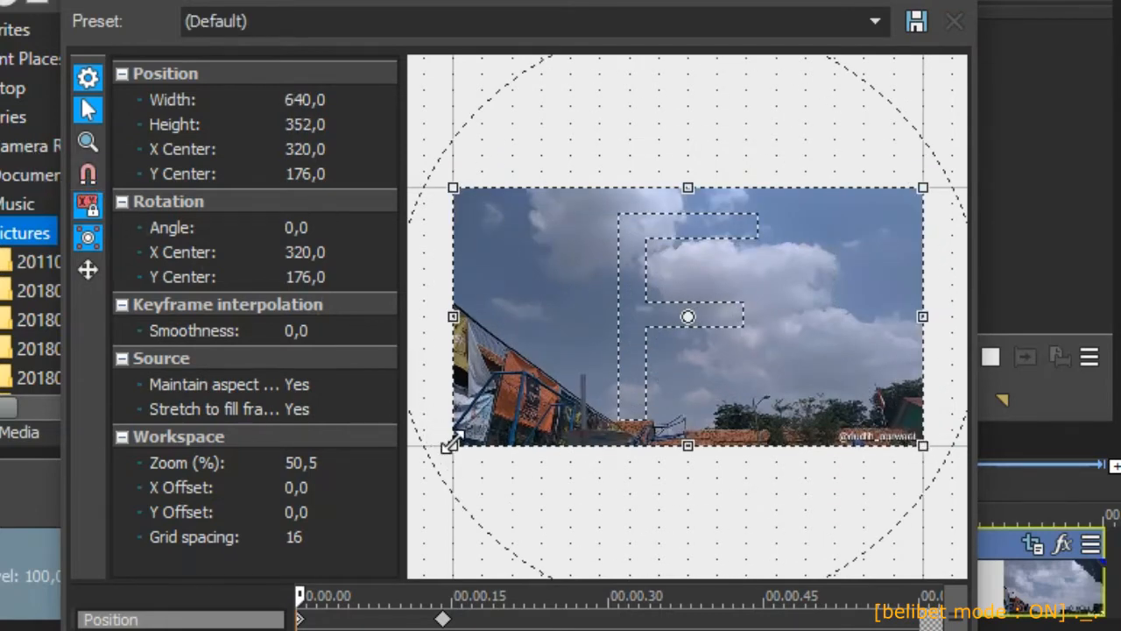
mouse_move(462, 435)
left_mouse_down()
mouse_move(543, 392)
mouse_move(455, 444)
left_mouse_up()
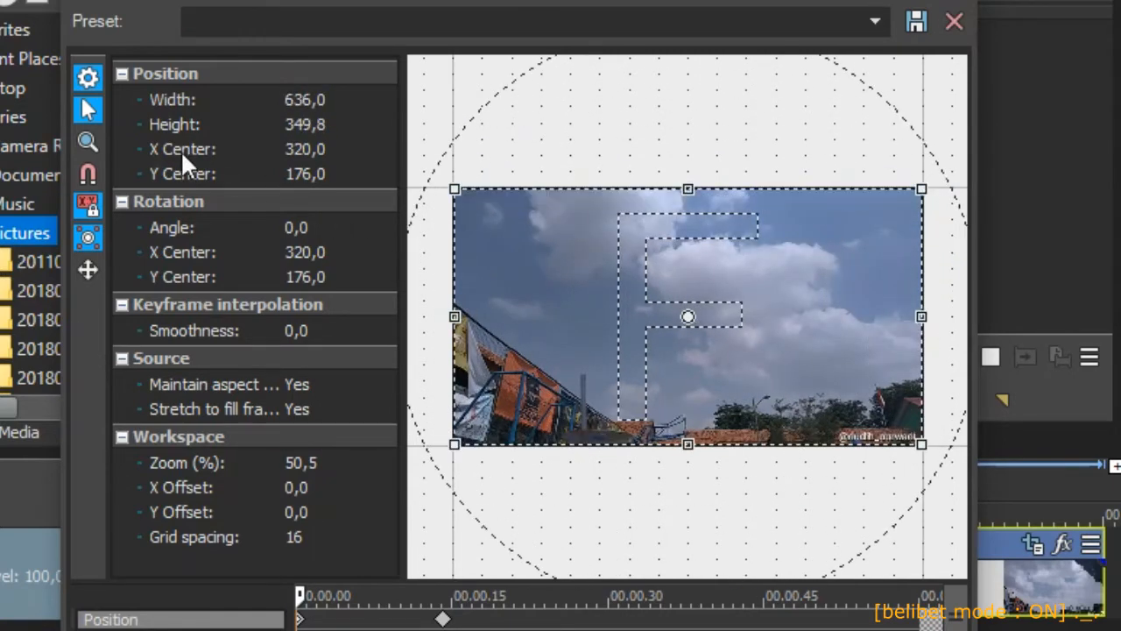
left_click(96, 174)
left_click_drag(454, 444, 452, 446)
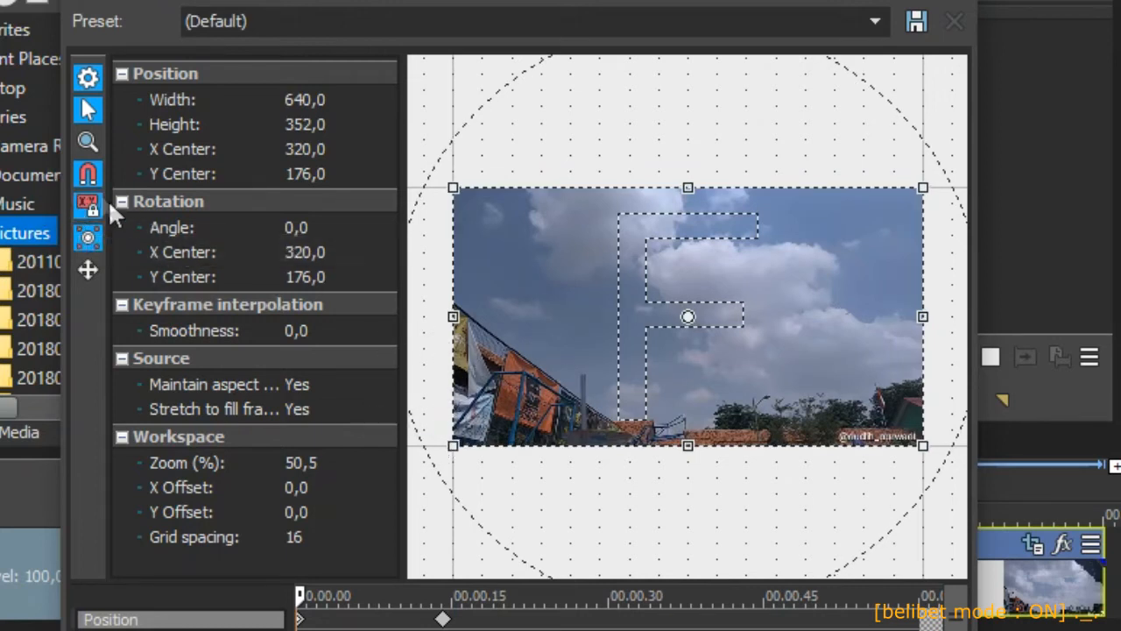
- Shrink the start keyframe's crop frame to 400 × 220, and narrow it to 240 × 220 with the aspect ratio unlocked
left_click_drag(454, 446, 540, 376)
left_click_drag(480, 427, 500, 395)
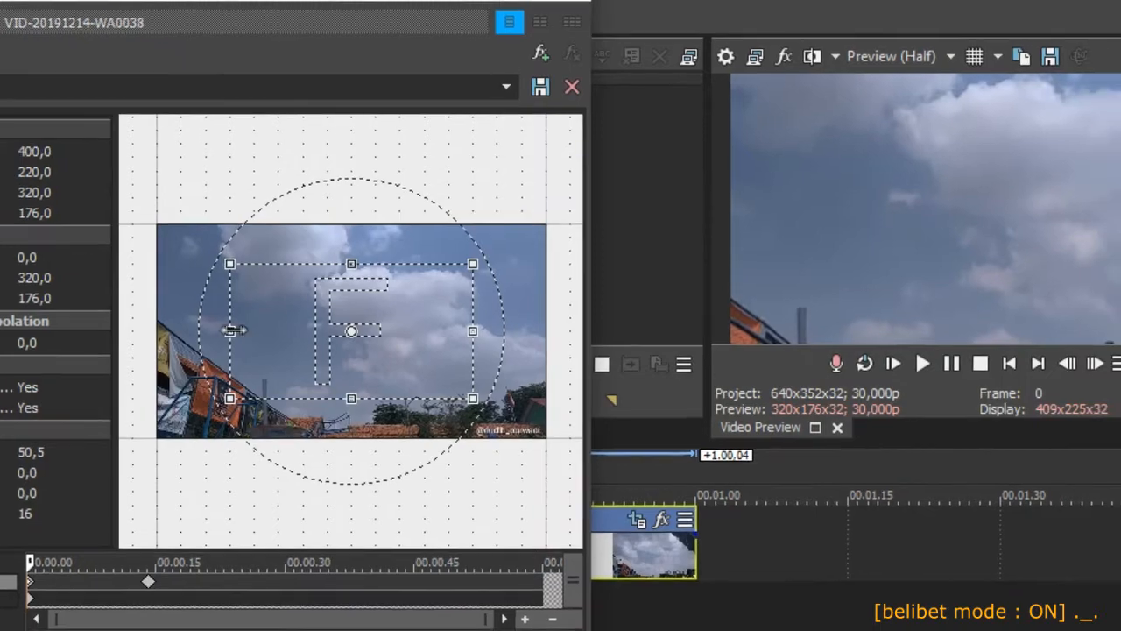
left_click_drag(333, 326, 403, 326)
left_click_drag(241, 333, 219, 325)
- Play the animation, compare the crop frames at the two position keyframes, and pause at 00.00.08,22
left_click(834, 350)
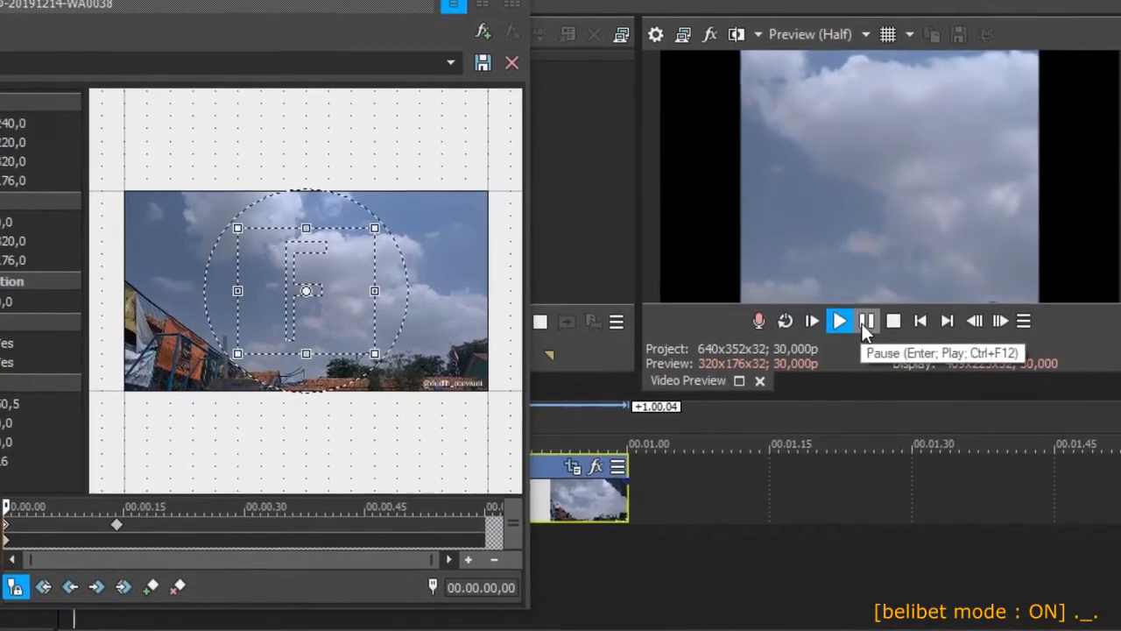
left_click(122, 518)
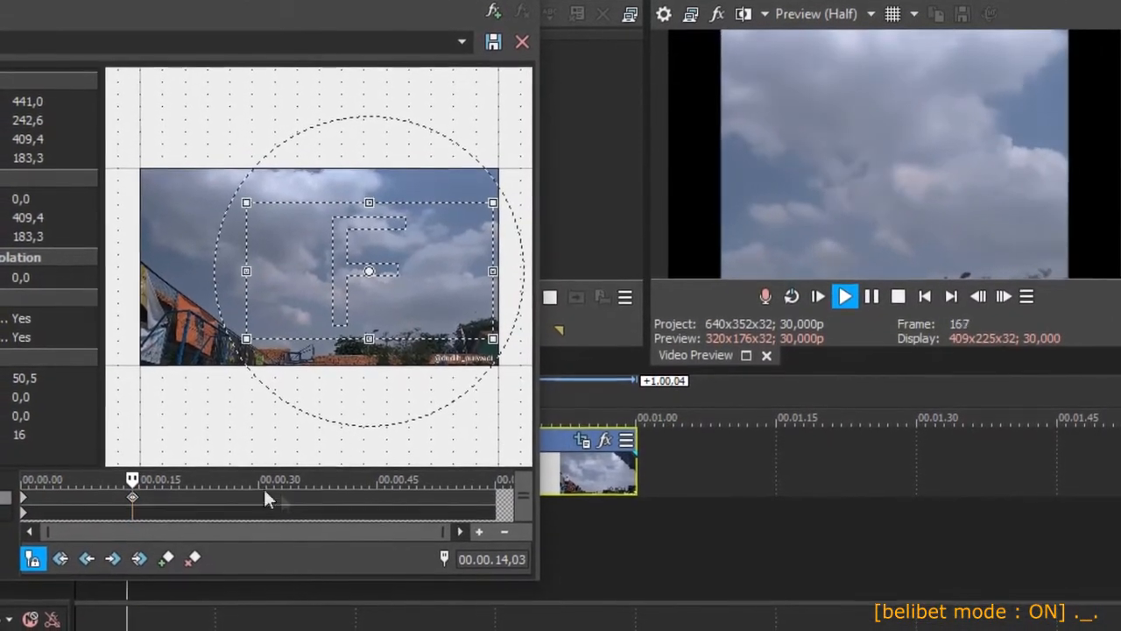
left_click(25, 493)
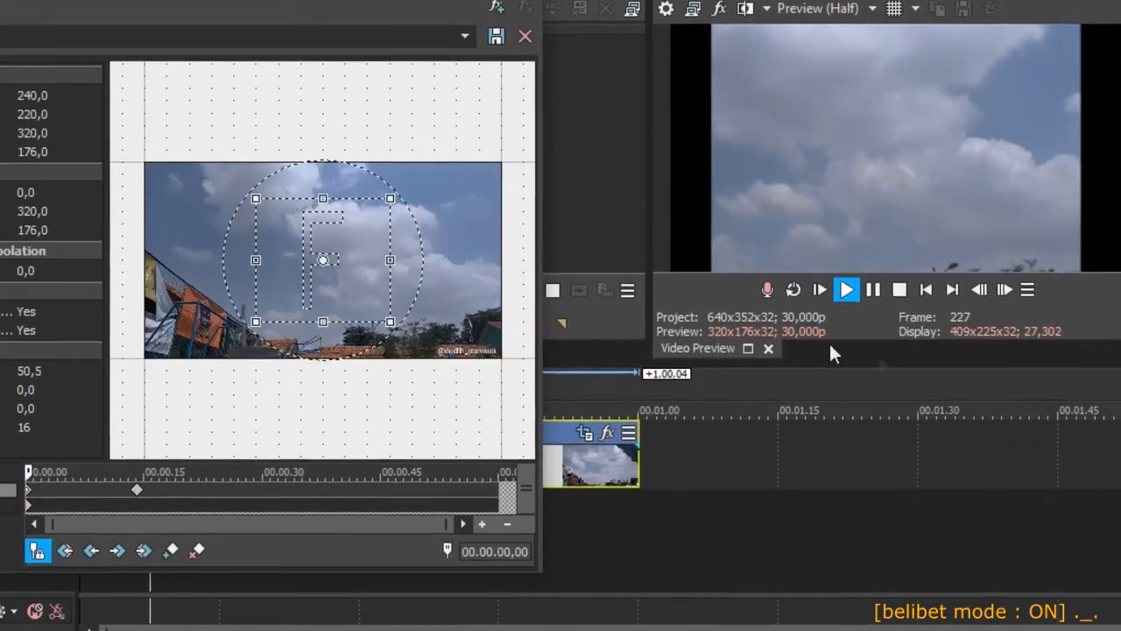
left_click(871, 290)
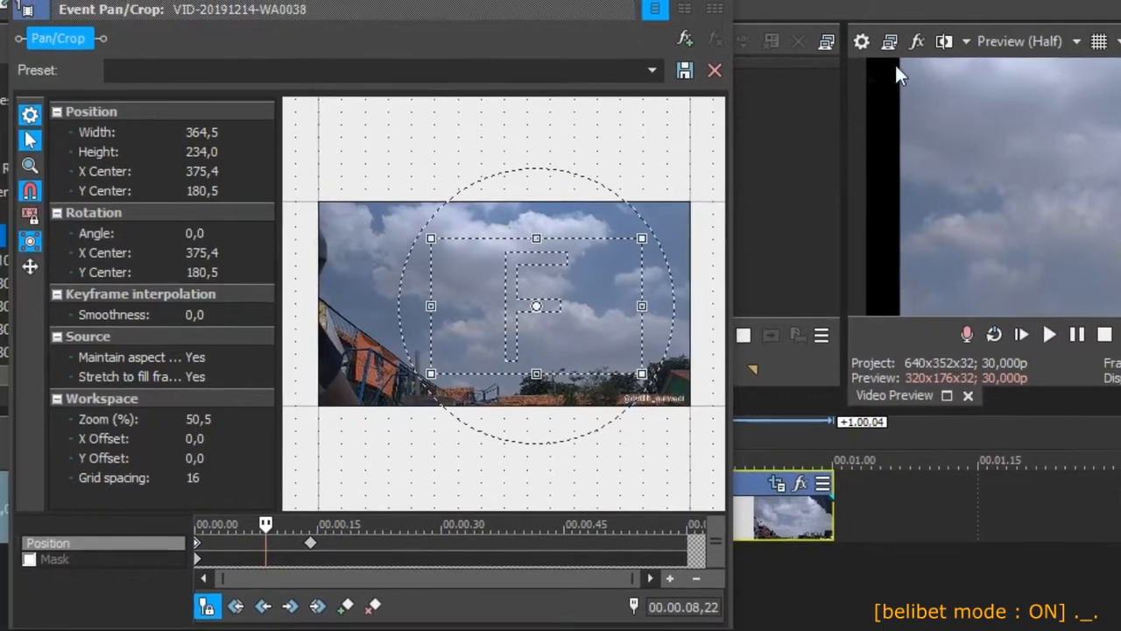
- Restore the default 640 × 352 crop frame at 00.00.08,22 and lock the aspect ratio again
right_click(572, 278)
left_click(605, 288)
left_click(49, 224)
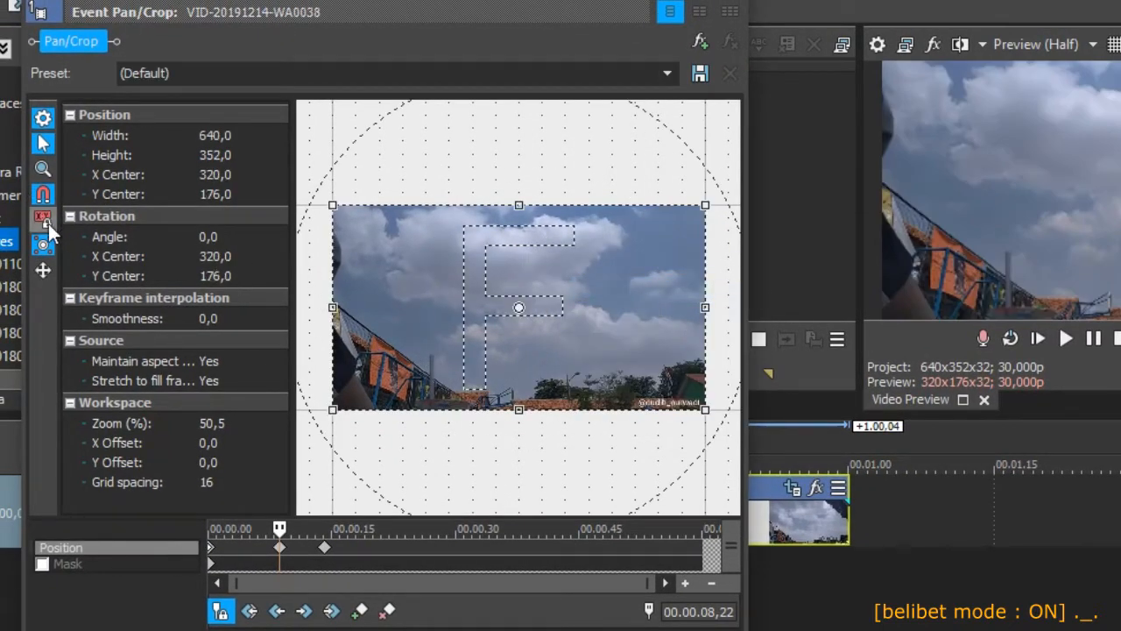
- Try resizing the crop frame from its edge and corner with different size-about-center settings, returning it to 640 × 352
mouse_move(333, 305)
left_mouse_down()
mouse_move(455, 307)
mouse_move(340, 304)
left_mouse_up()
left_click(48, 246)
left_click_drag(359, 392, 340, 417)
left_click_drag(391, 375, 329, 409)
mouse_move(330, 409)
left_mouse_down()
mouse_move(472, 333)
mouse_move(333, 409)
left_mouse_up()
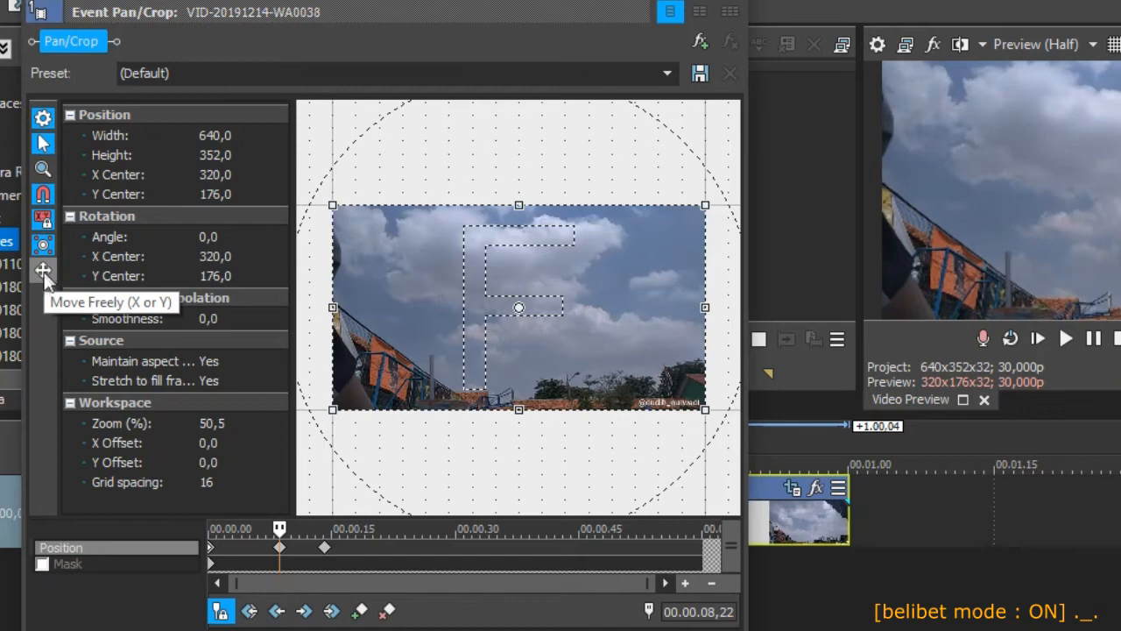
- Disable snapping and try moving the crop frame freely, in X only, and with the next movement constraint
mouse_move(398, 365)
left_mouse_down()
mouse_move(420, 316)
mouse_move(401, 286)
mouse_move(364, 280)
mouse_move(440, 291)
mouse_move(401, 316)
mouse_move(397, 371)
mouse_move(406, 363)
left_mouse_up()
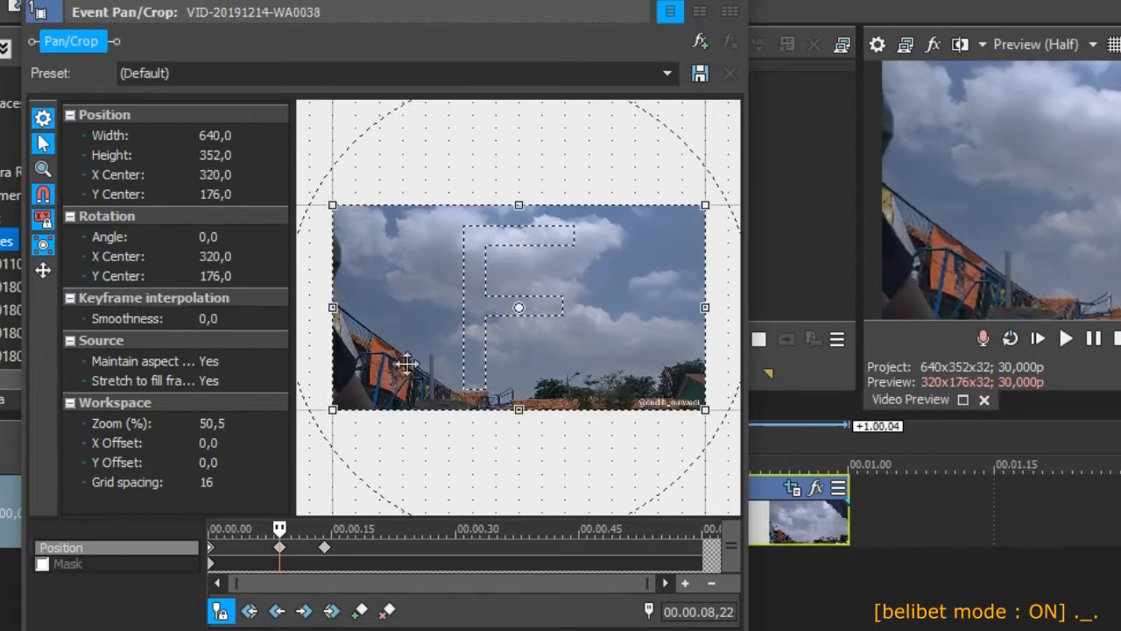
left_click(43, 194)
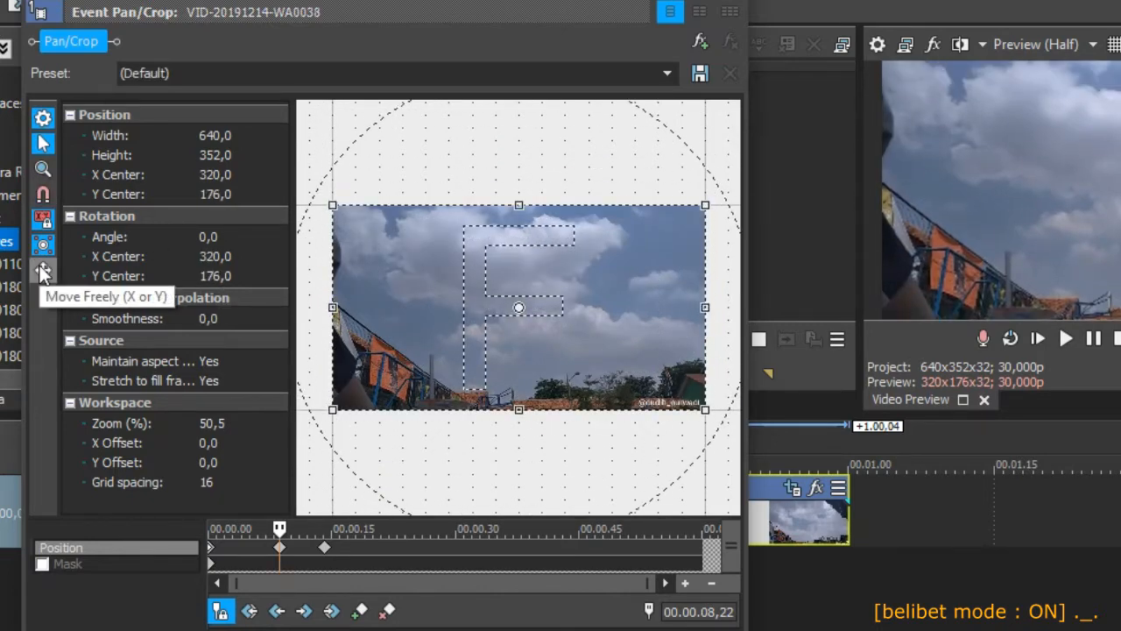
left_click(42, 272)
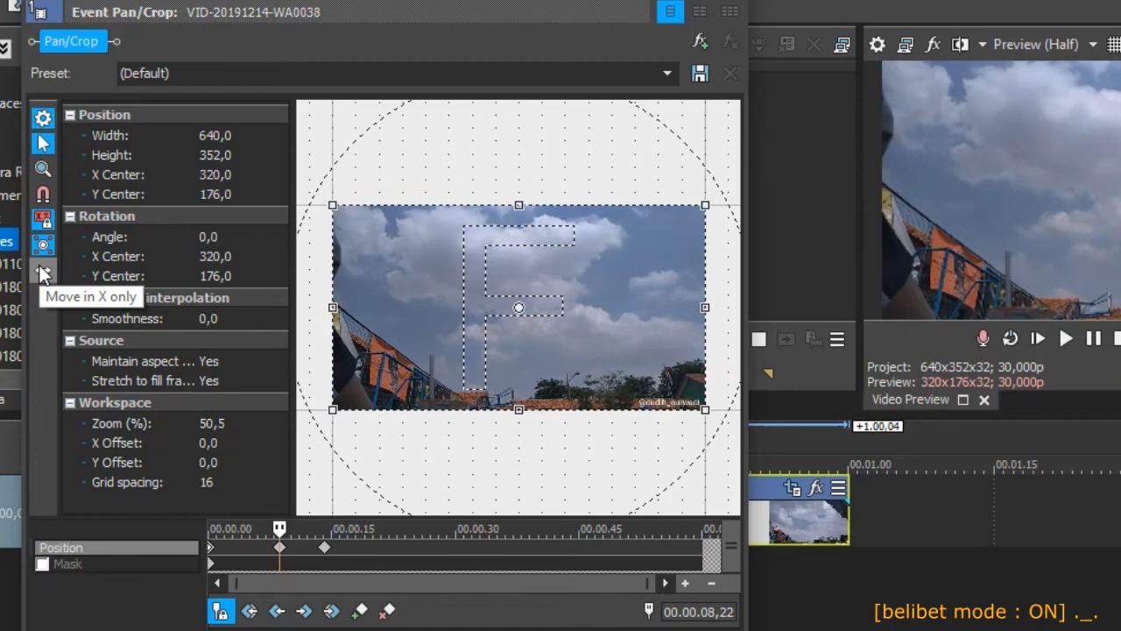
left_click_drag(443, 330, 445, 252)
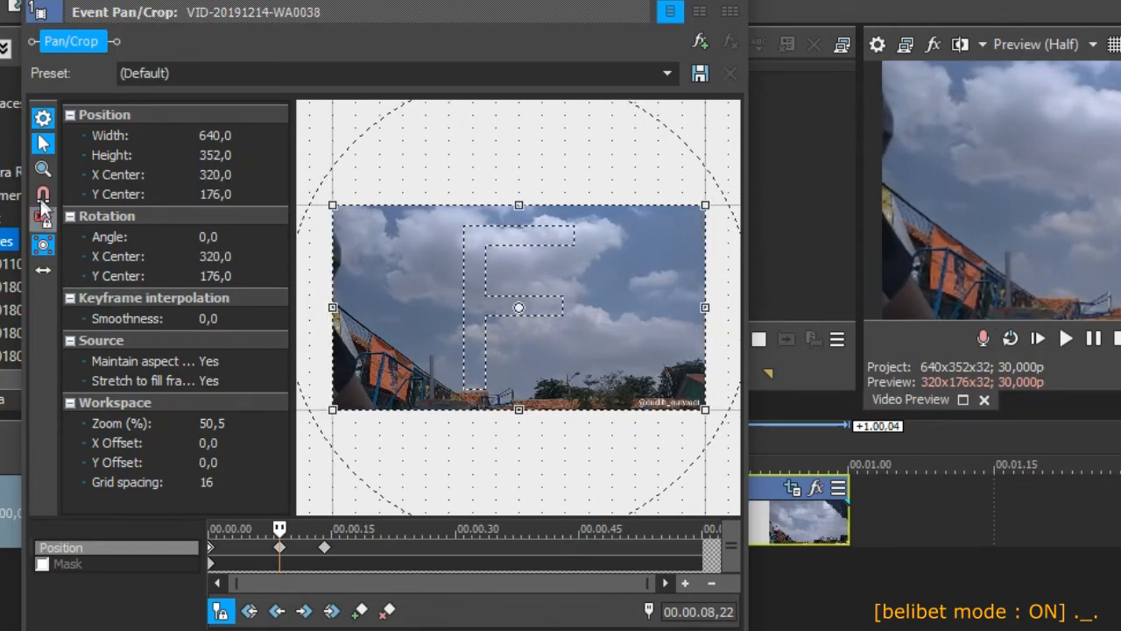
left_click(43, 271)
mouse_move(383, 301)
left_mouse_down()
mouse_move(400, 220)
mouse_move(378, 351)
mouse_move(373, 297)
left_mouse_up()
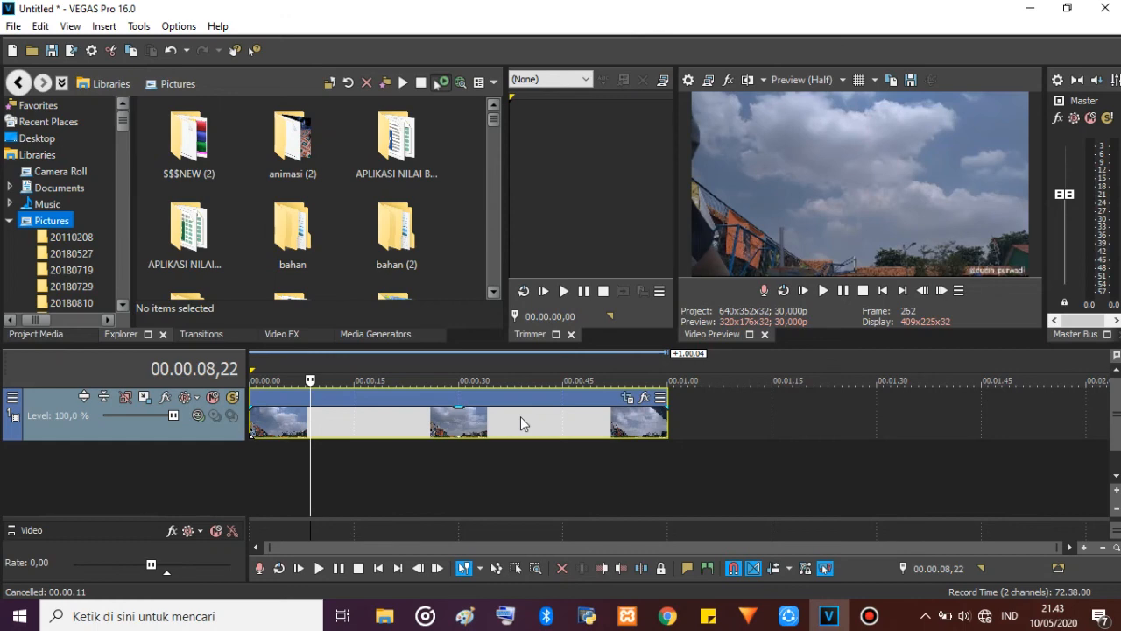
- Place the project timeline's cursor on the video clip at 00.00.21,16
left_click(547, 400)
left_click(401, 407)
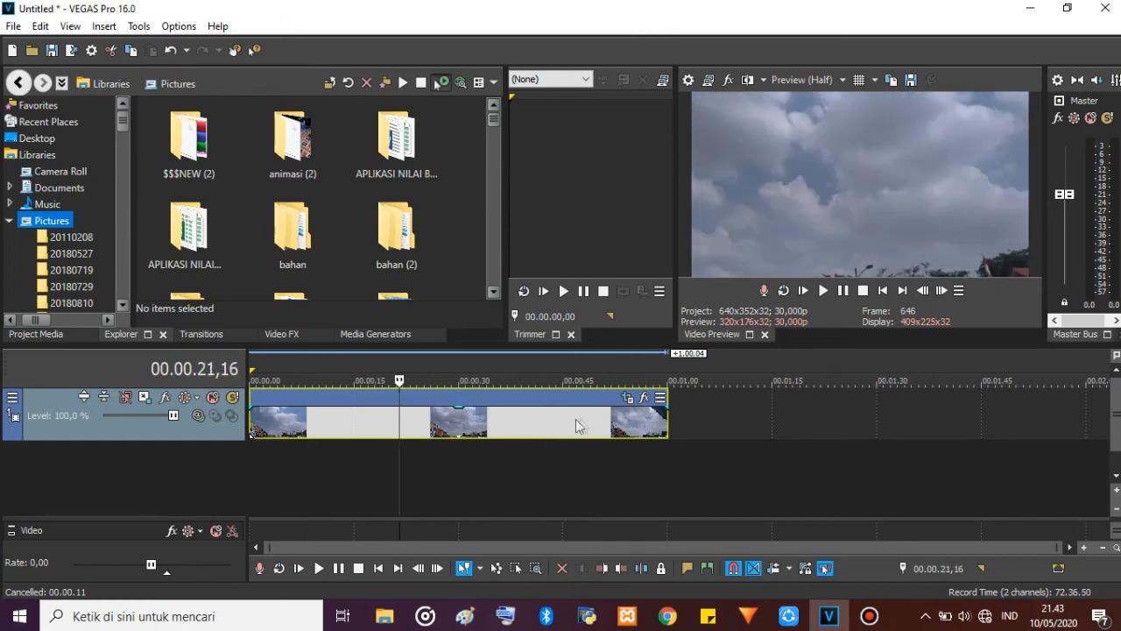